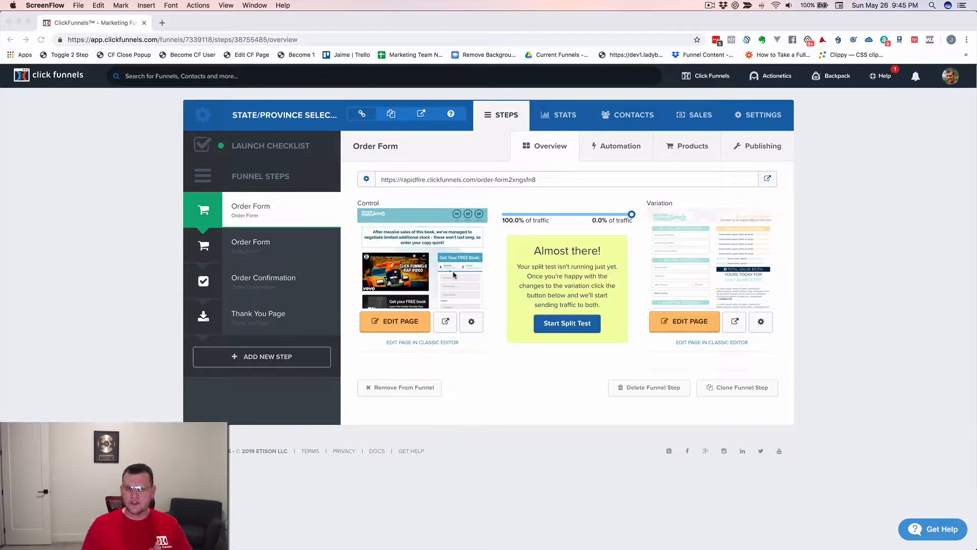
- Preview the Control version of the order form and examine its shipping fields, then return to the funnel overview
click(446, 321)
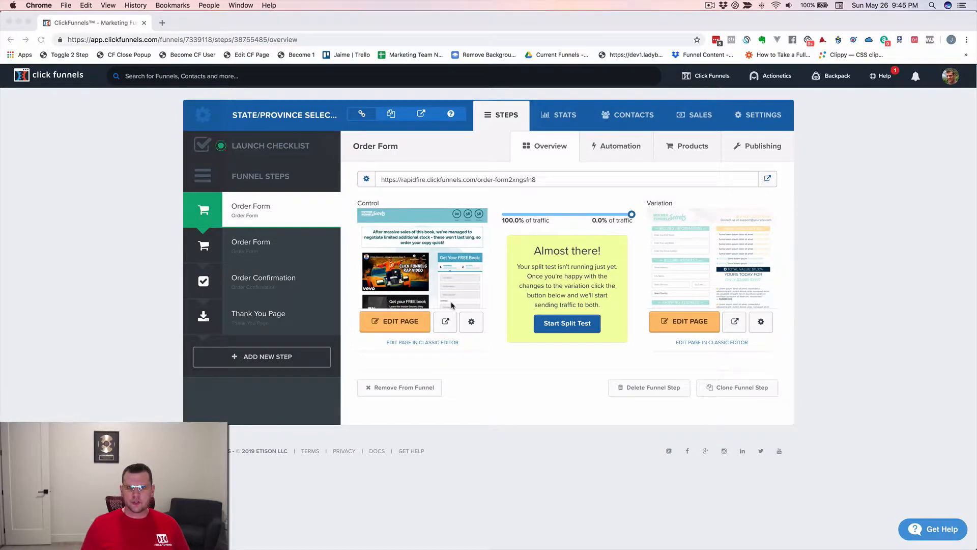
click(446, 322)
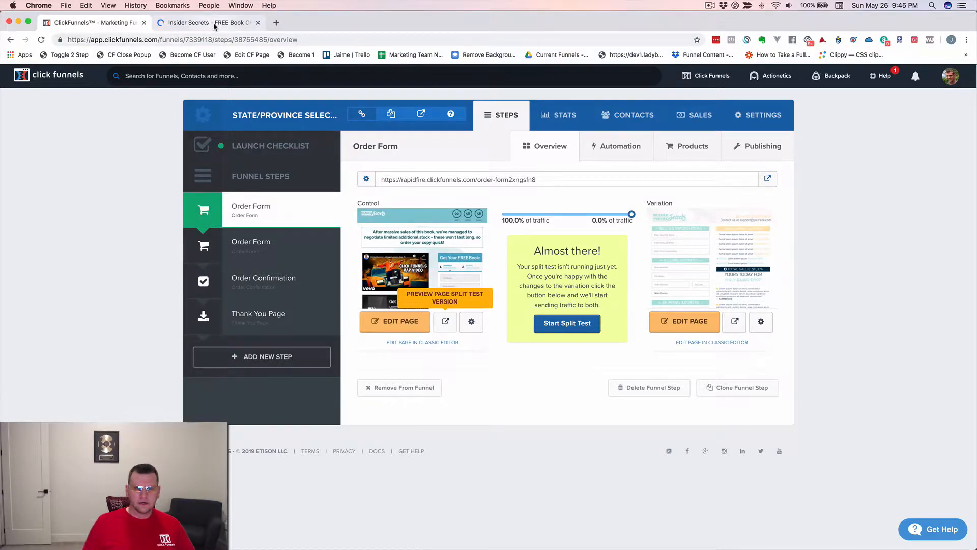
click(214, 23)
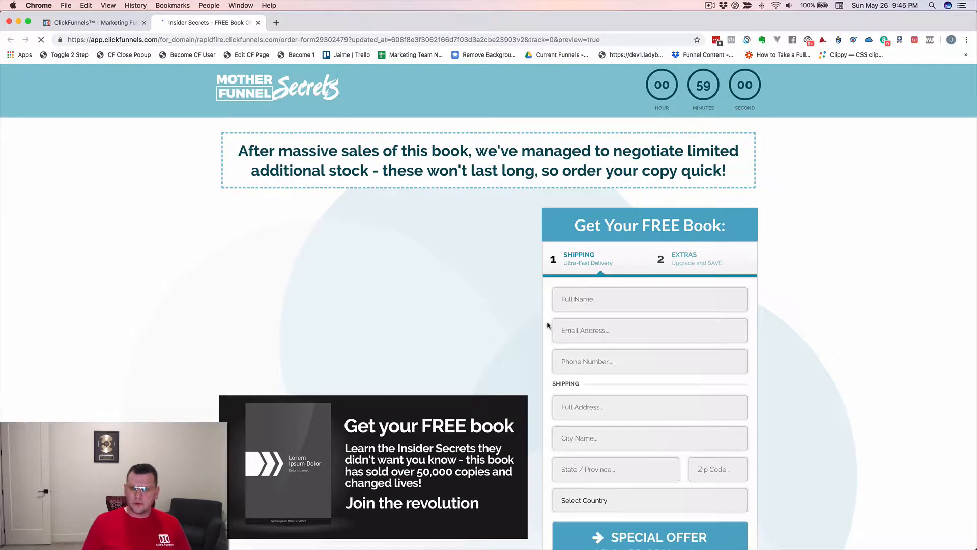
scroll(643, 331, down, 4)
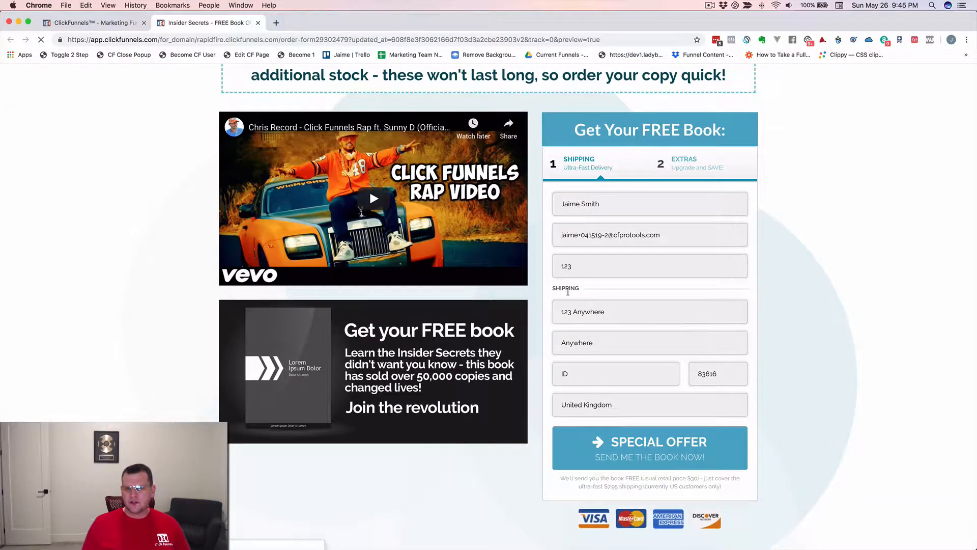
click(122, 23)
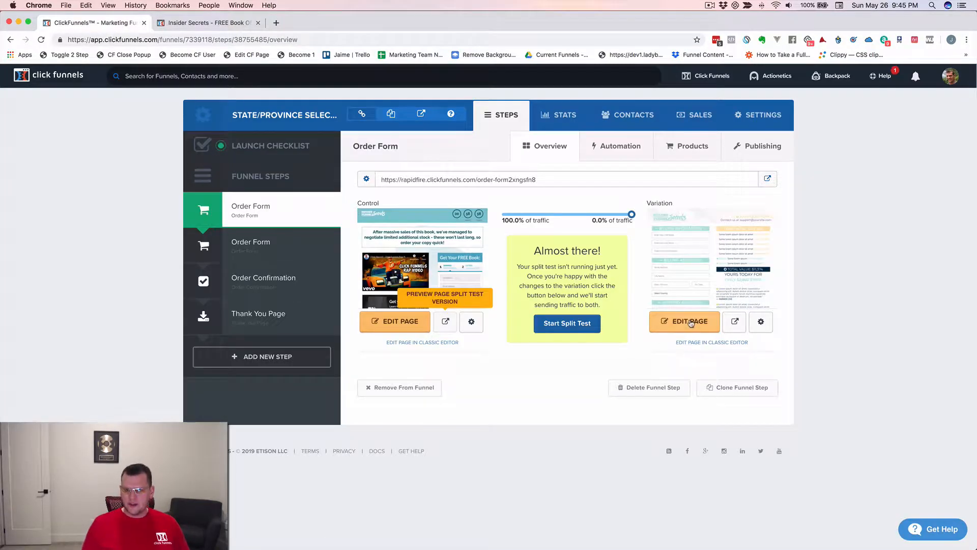
click(691, 322)
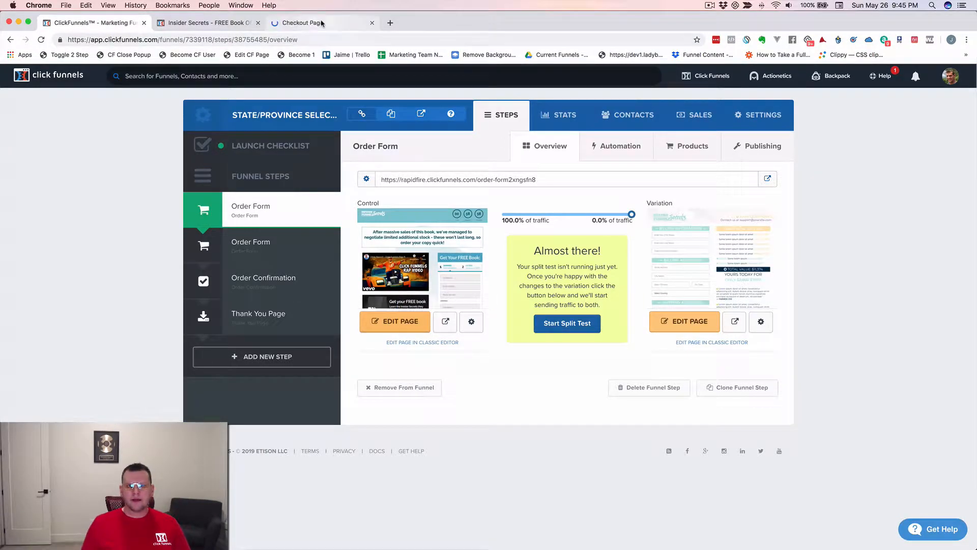
click(322, 23)
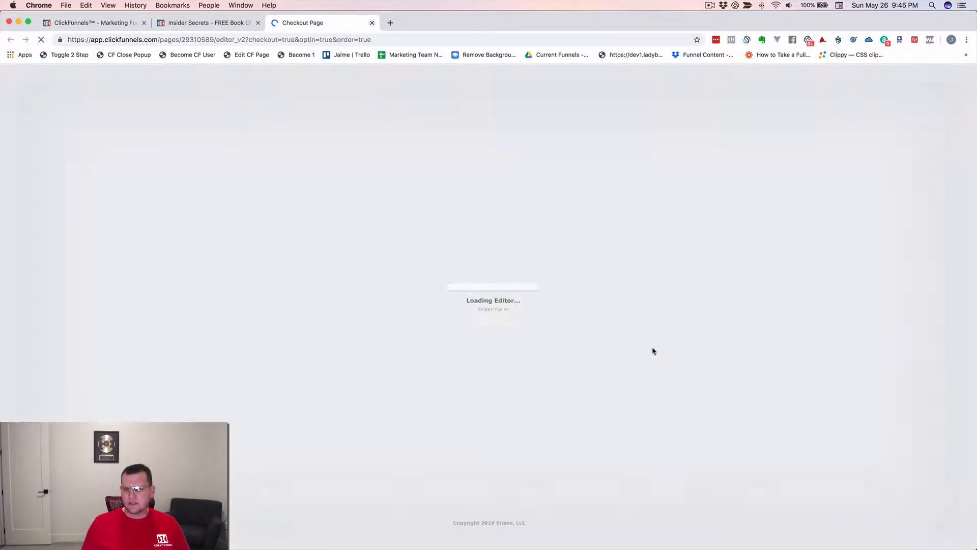
key(super+w)
click(94, 23)
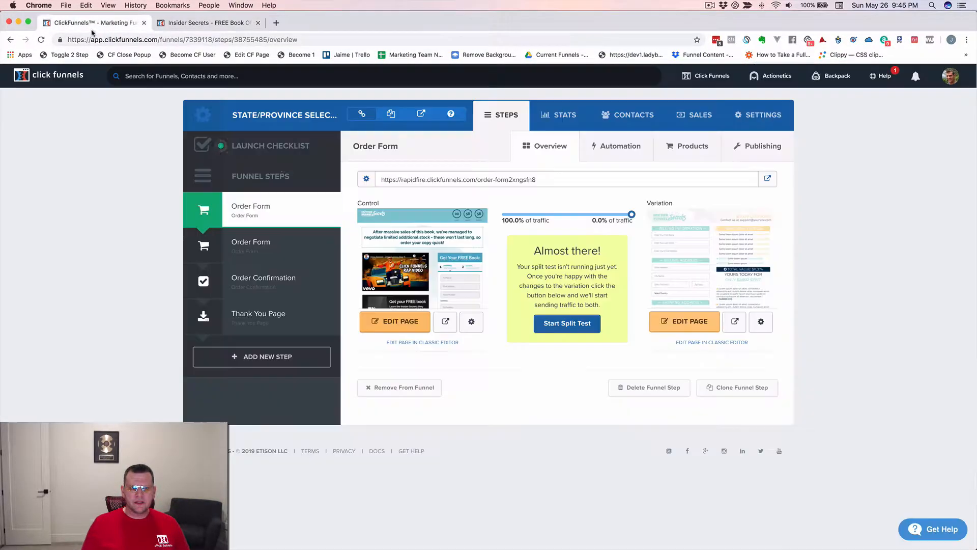
- Preview the Variation checkout page and examine its billing and shipping address fields
click(735, 321)
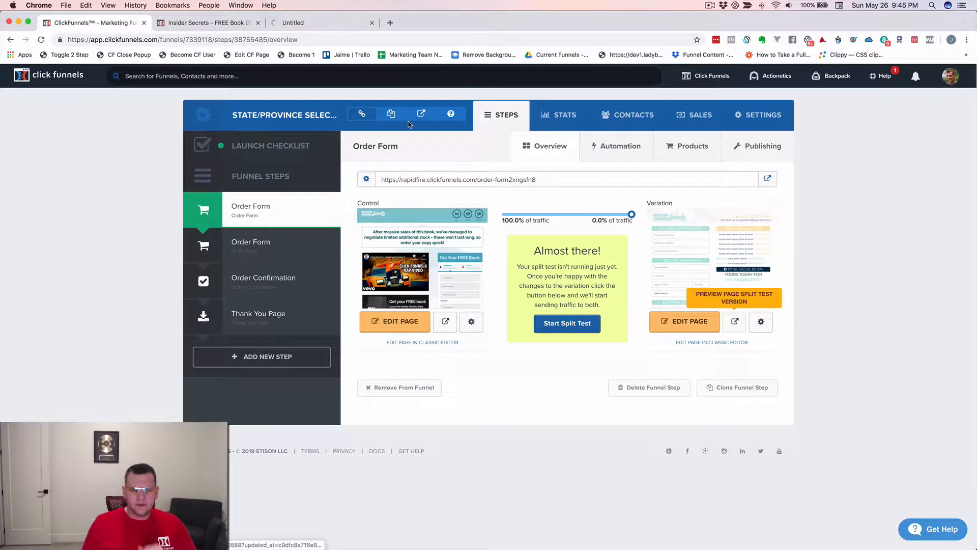
click(307, 23)
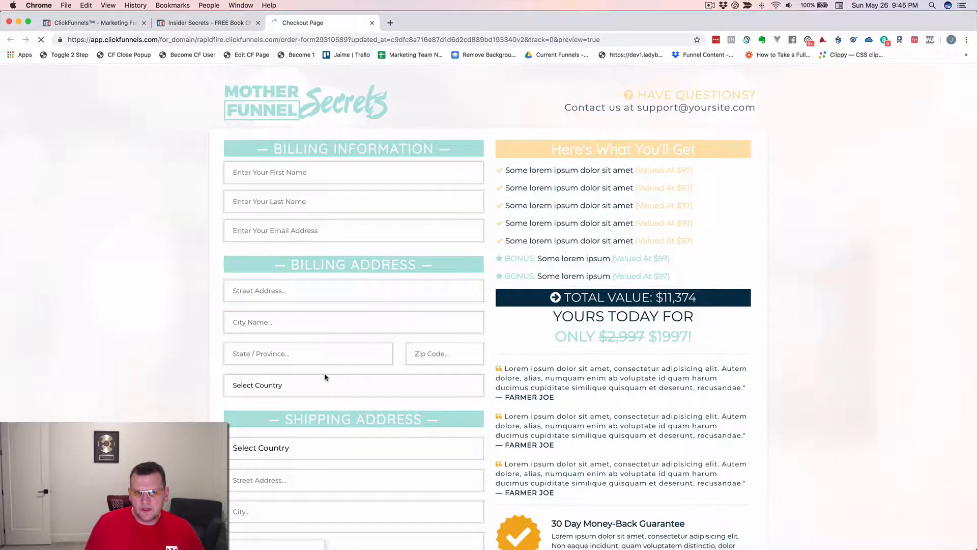
scroll(253, 306, down, 4)
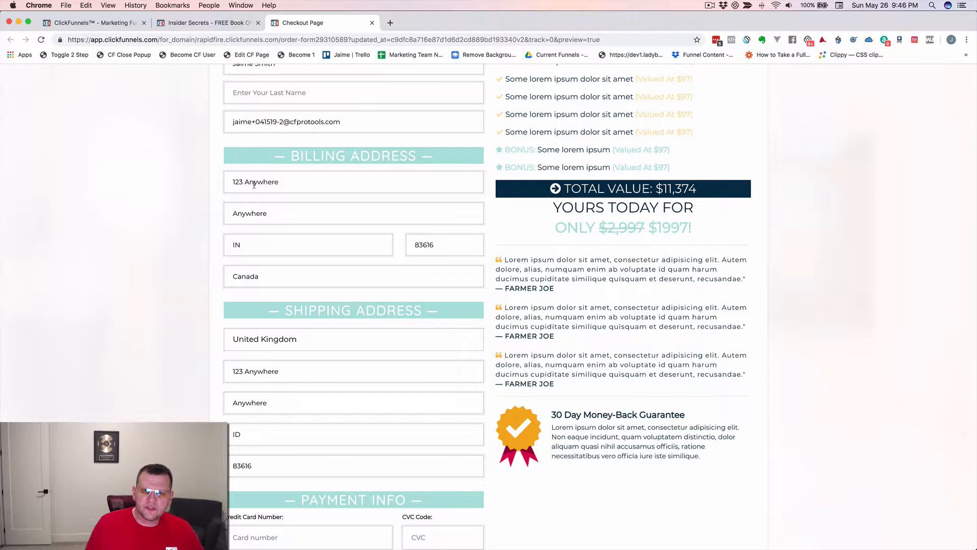
drag(233, 183, 320, 184)
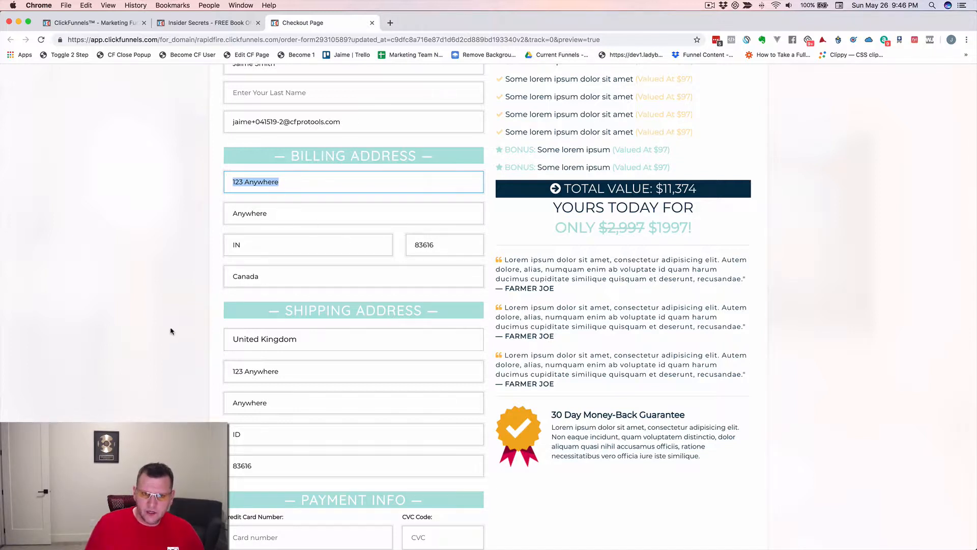
click(174, 304)
scroll(249, 358, down, 2)
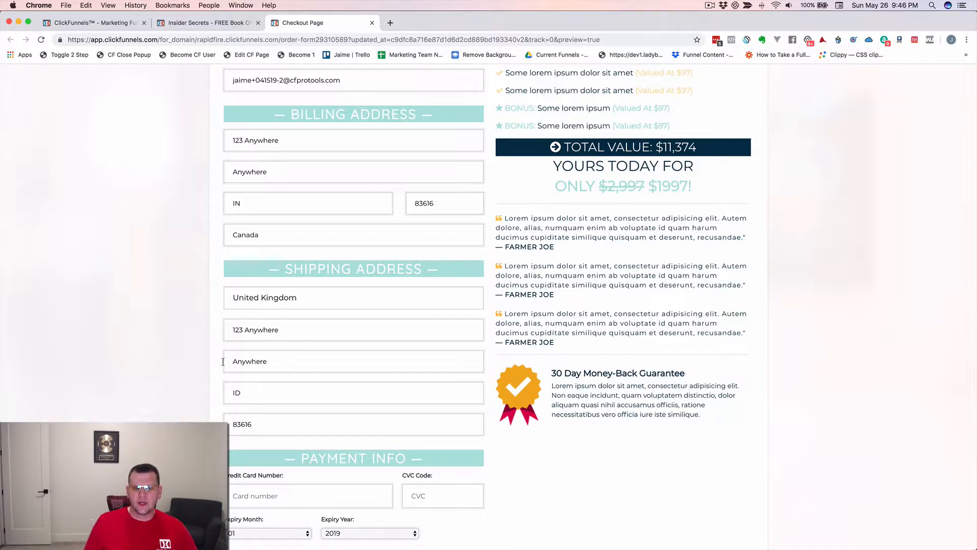
- Close the previews of both order form versions, leaving only the funnel overview open
click(89, 26)
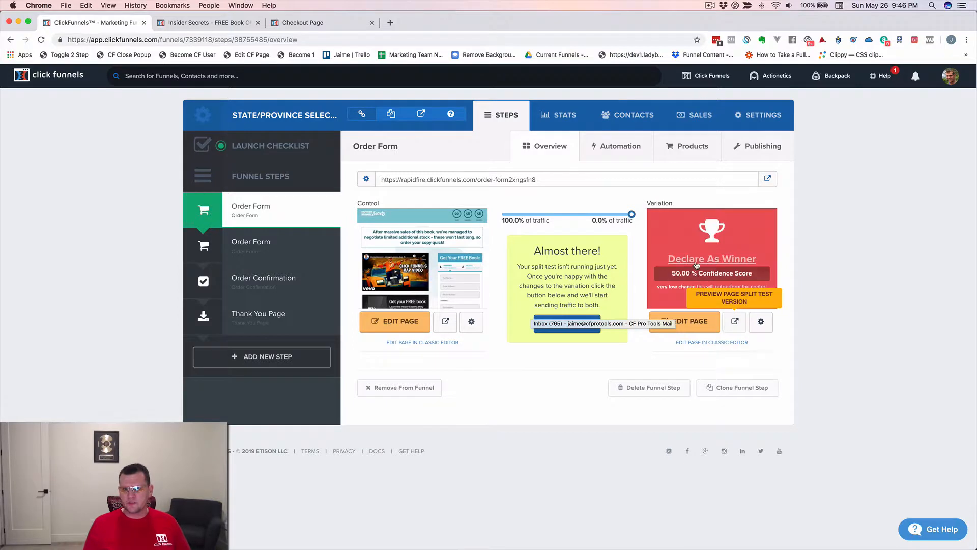
mouse_move(448, 295)
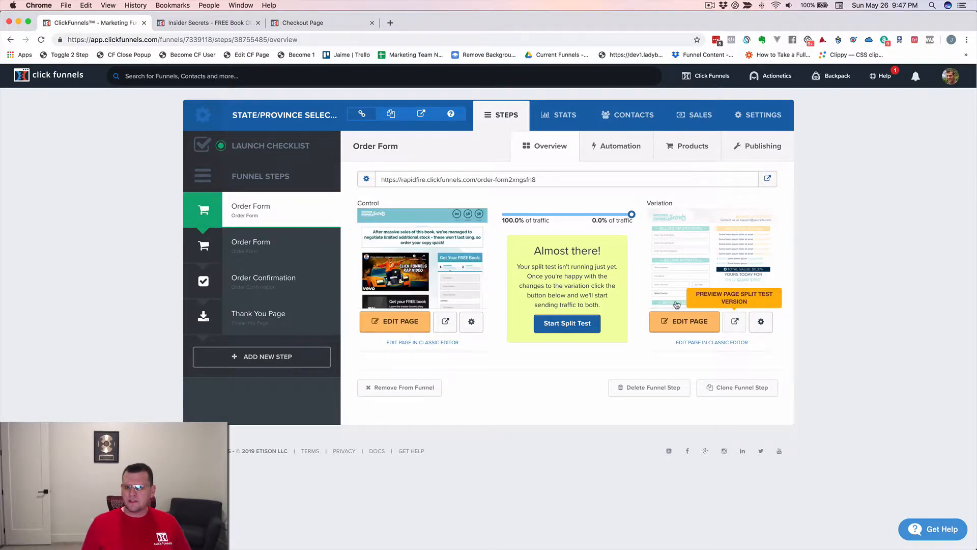
mouse_move(711, 261)
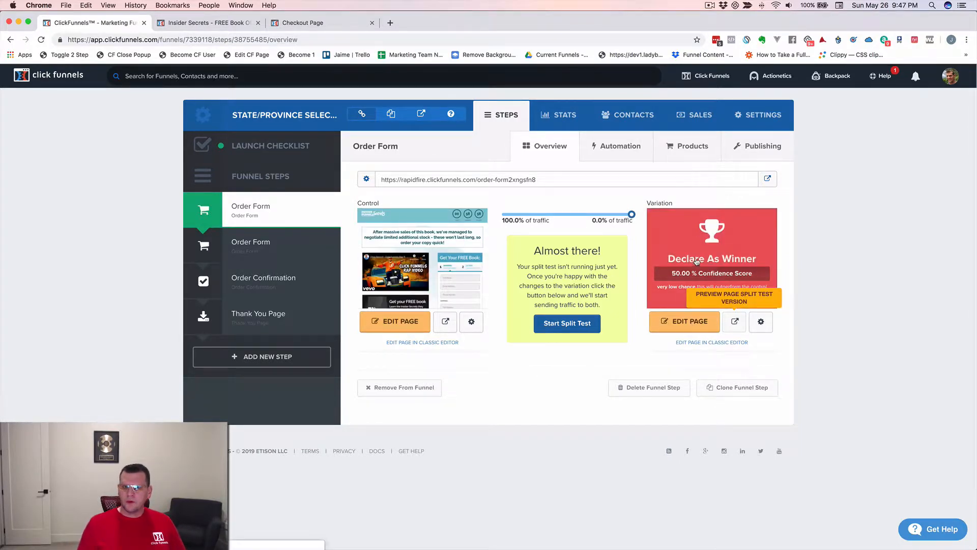
click(312, 24)
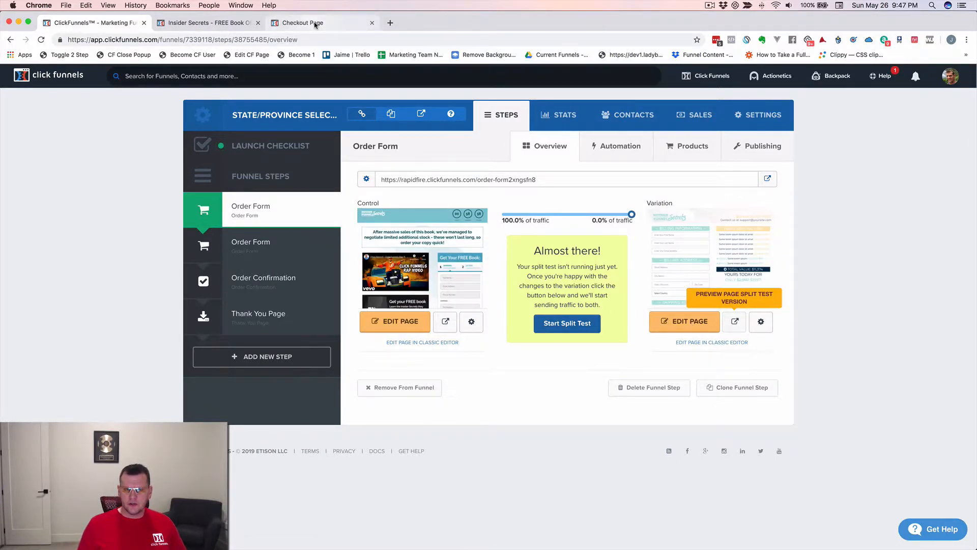
click(230, 24)
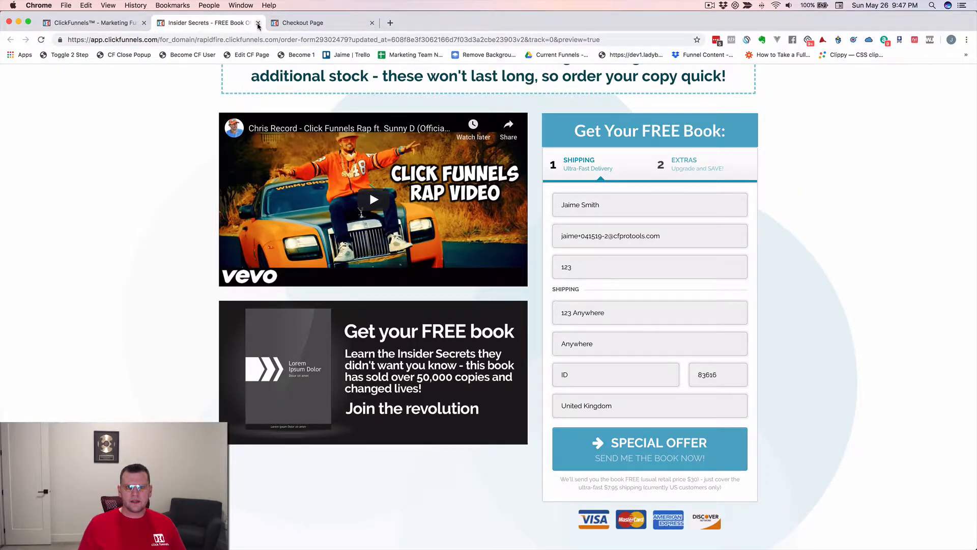
click(258, 23)
click(258, 23)
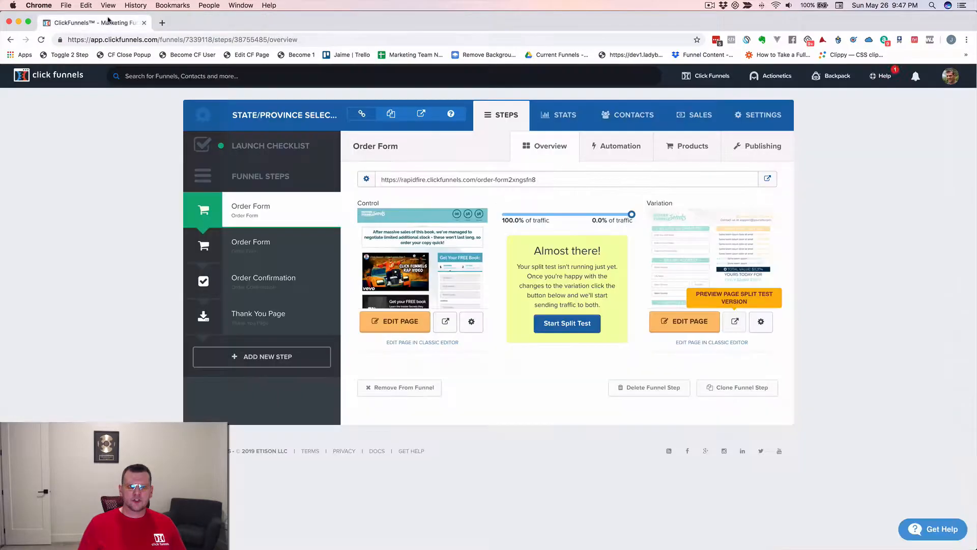
- Open the Variation checkout page in the page editor and bring up its billing address fields
super+click(694, 322)
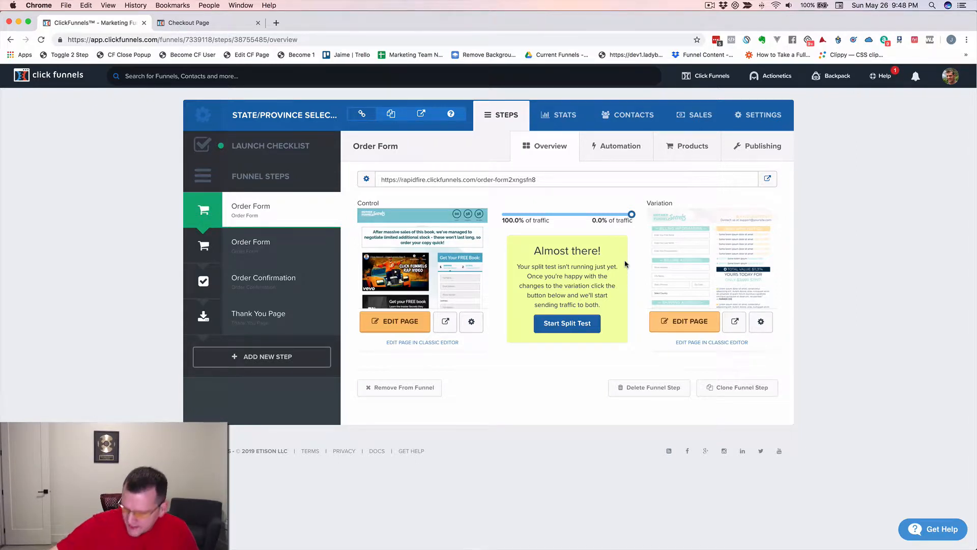
click(207, 23)
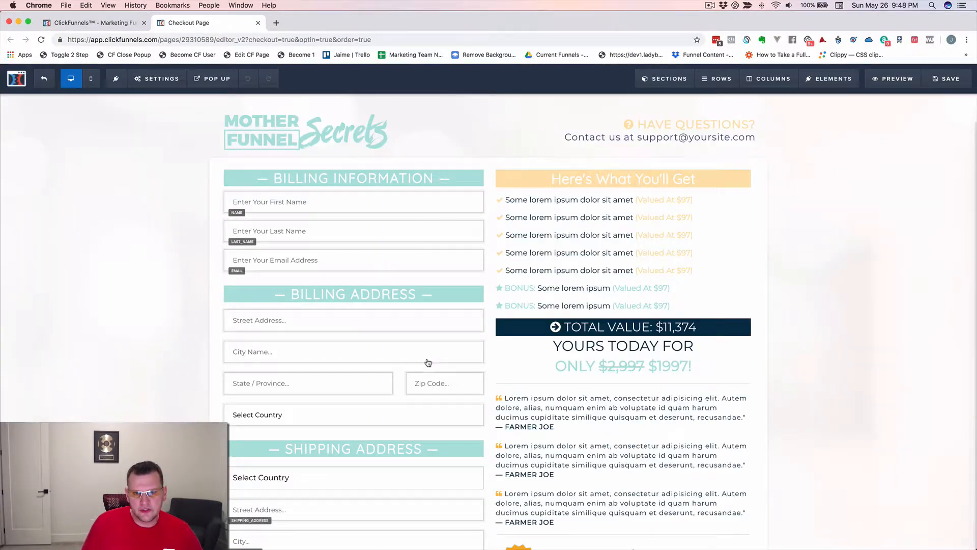
scroll(428, 362, down, 4)
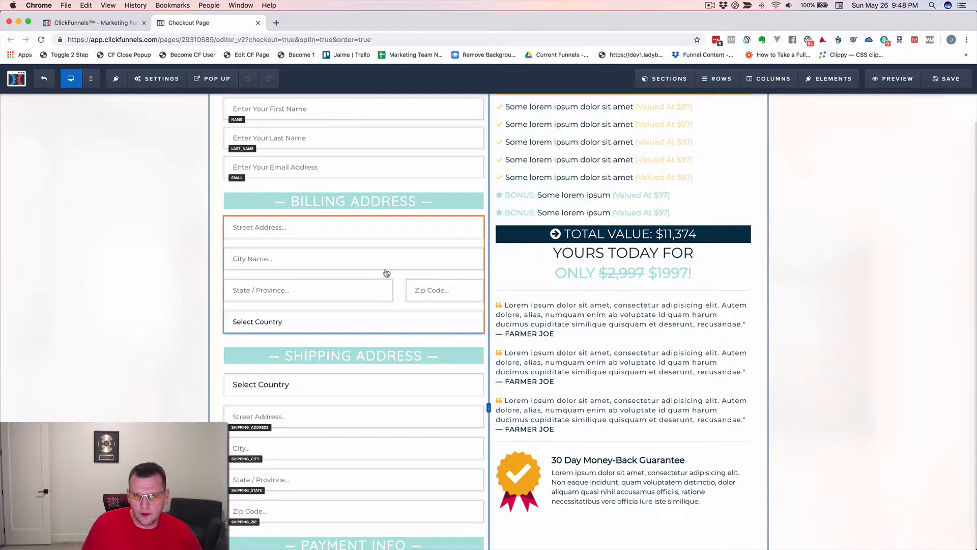
scroll(367, 265, down, 1)
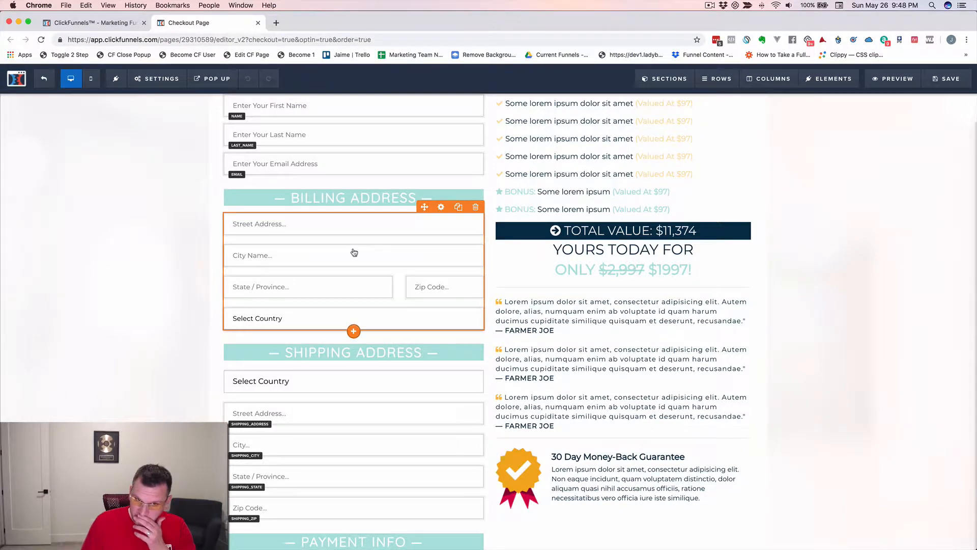
scroll(354, 252, down, 1)
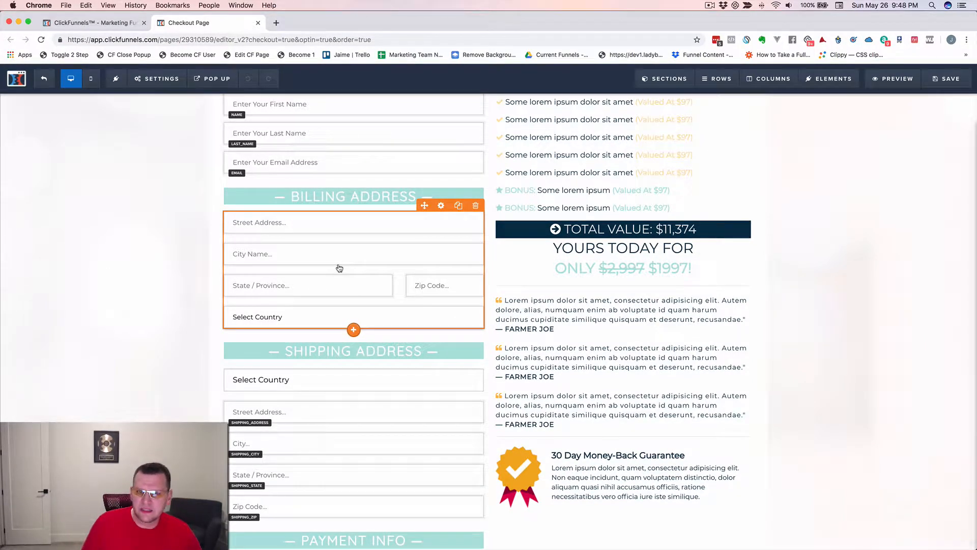
- Insert a second billing address element below the existing billing address fields and delete it again
click(354, 330)
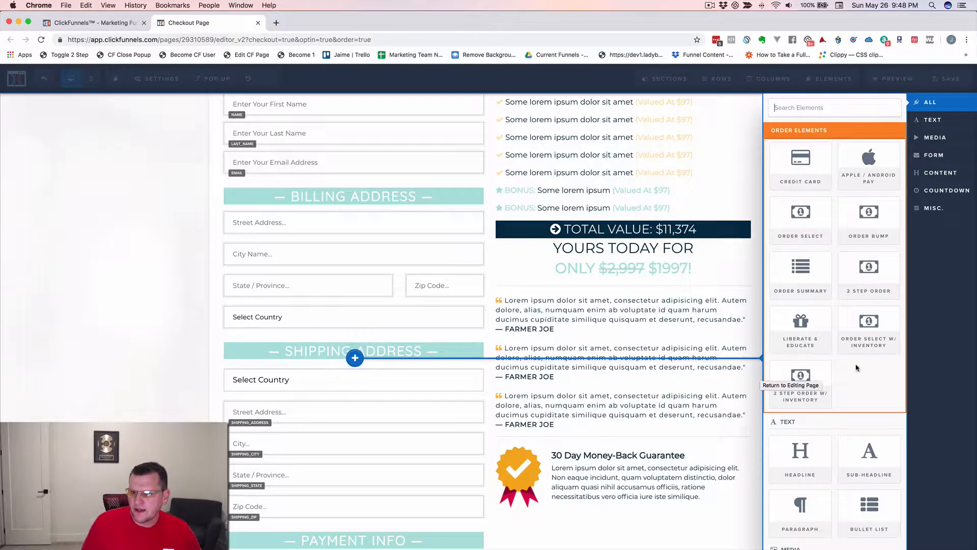
scroll(857, 368, down, 7)
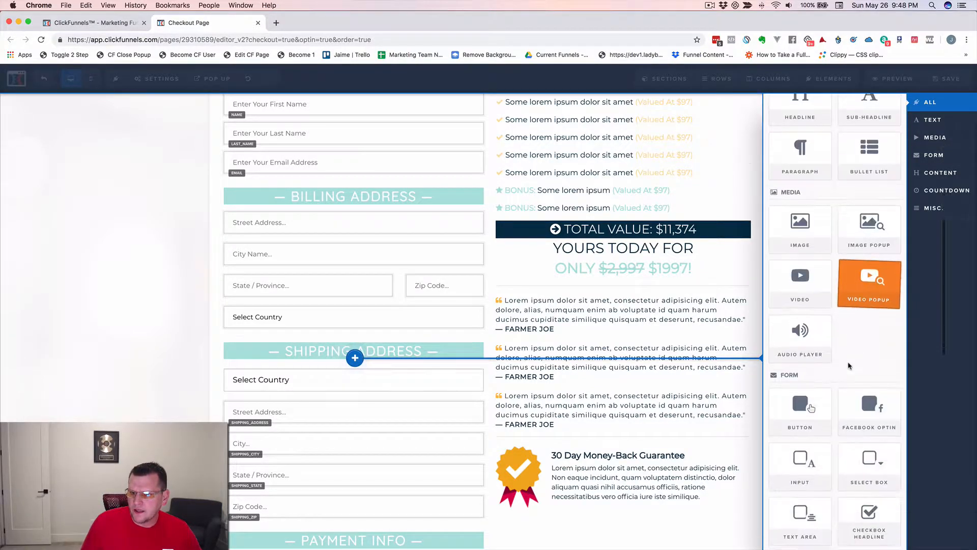
scroll(848, 366, down, 4)
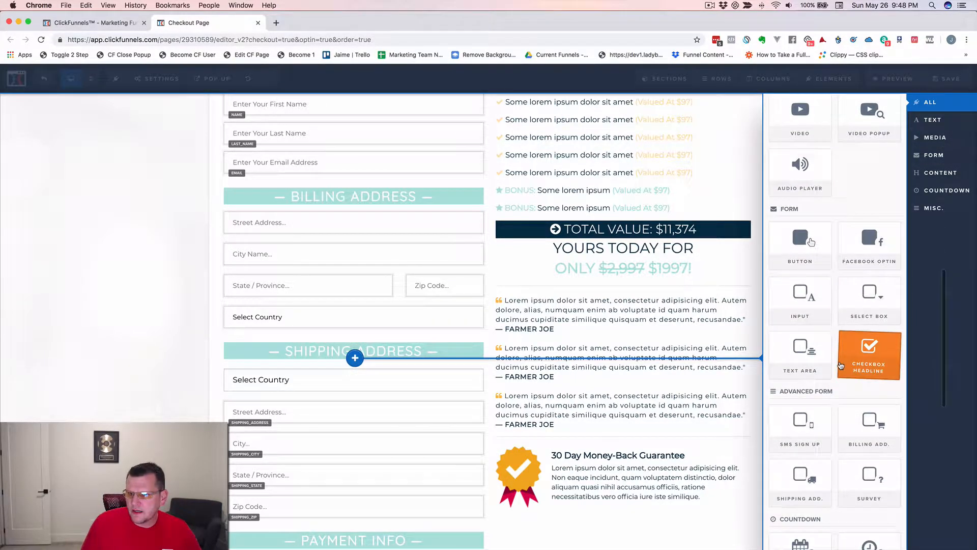
scroll(840, 365, down, 3)
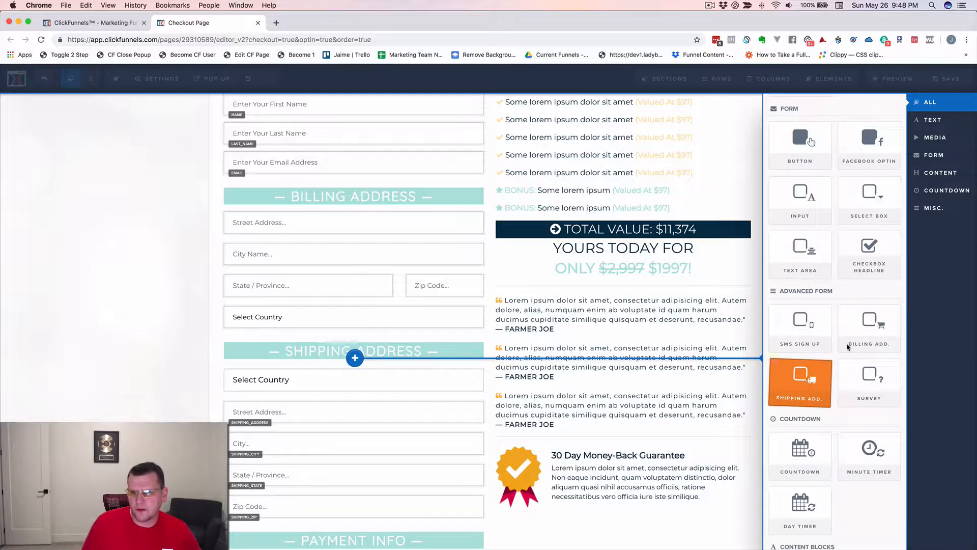
click(870, 330)
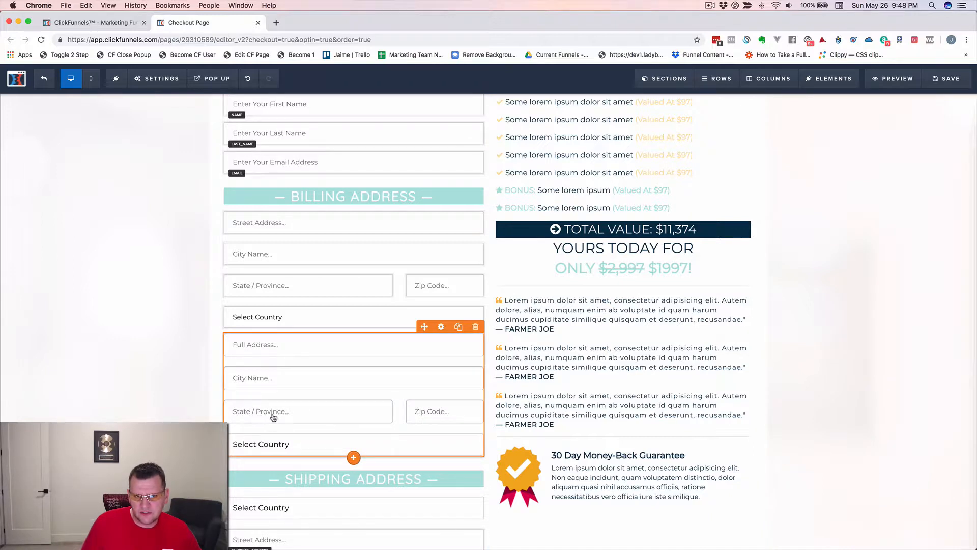
click(475, 327)
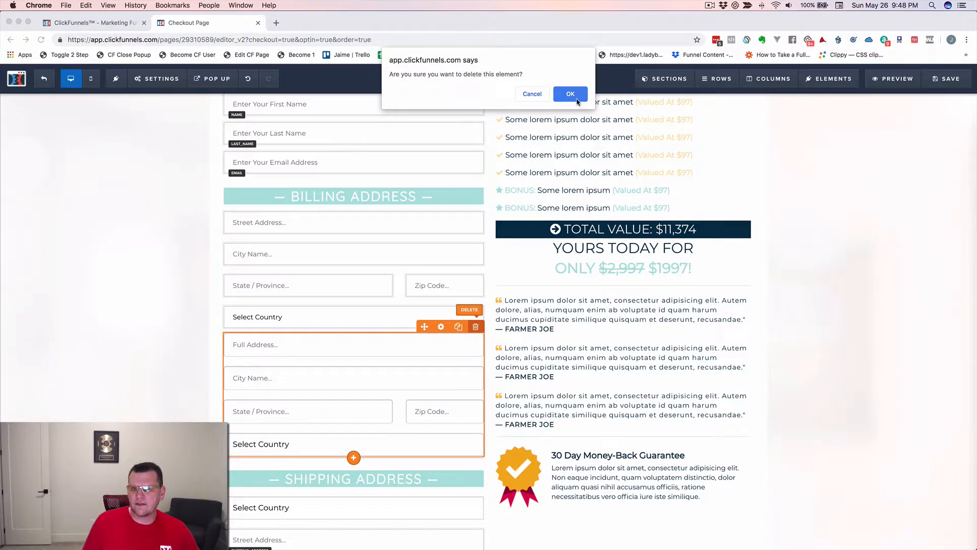
click(571, 95)
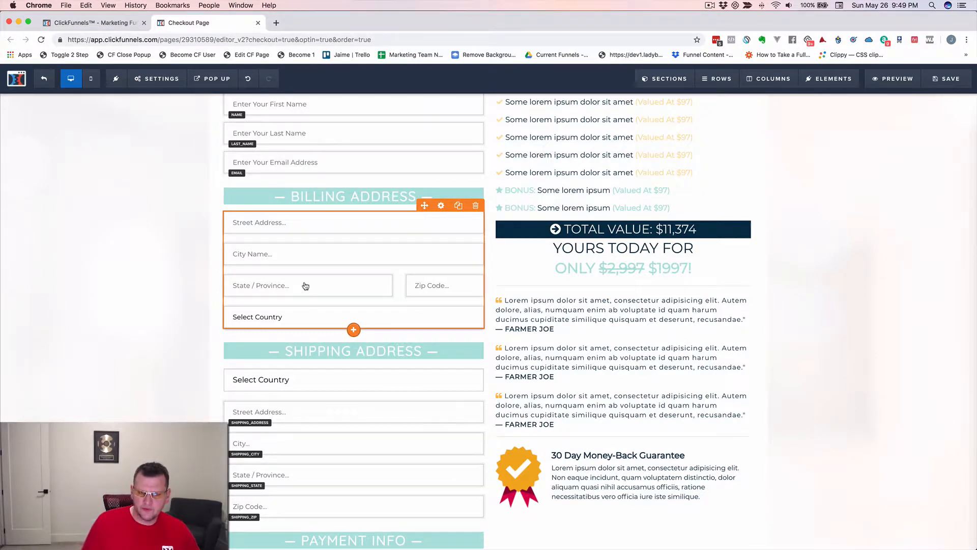
- Move the Select Country field in the Shipping Address section below the Zip Code field
scroll(305, 286, down, 3)
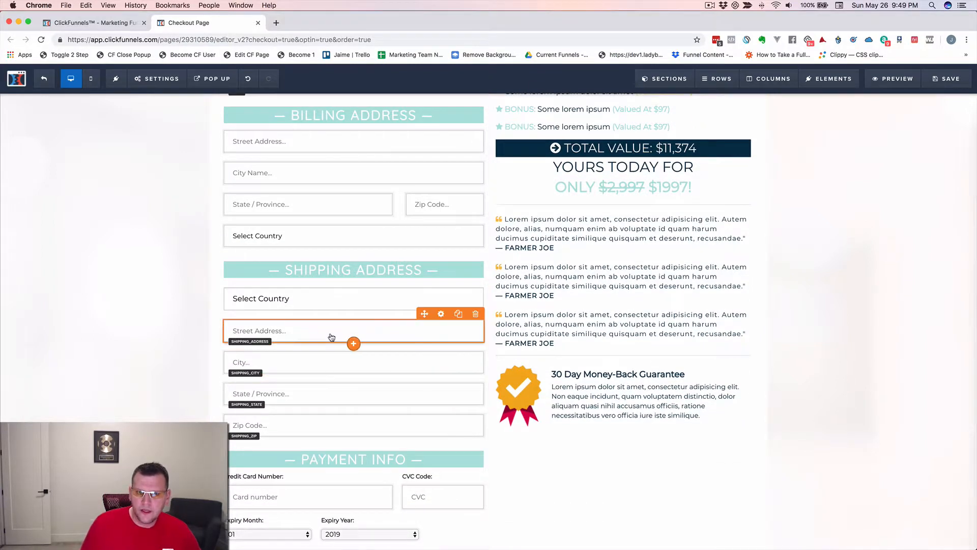
scroll(350, 331, down, 1)
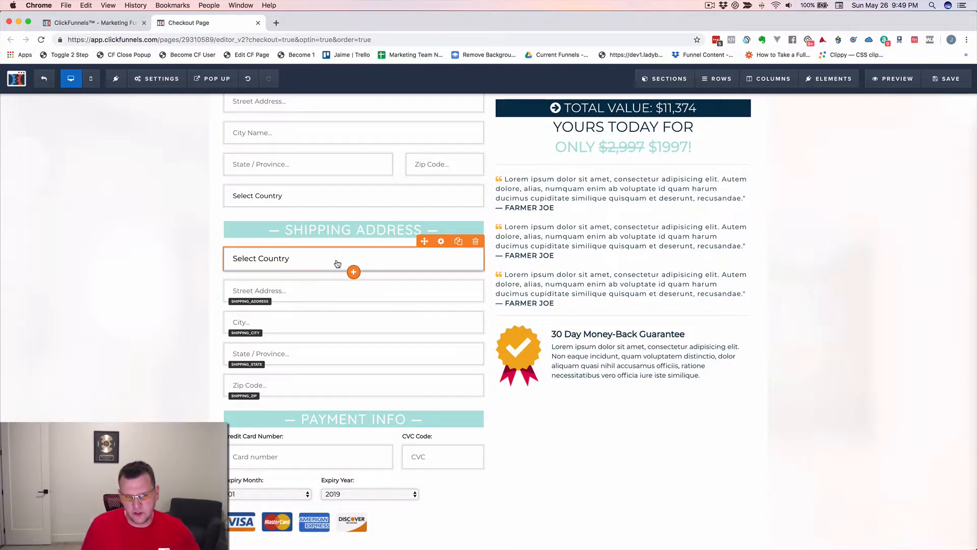
scroll(346, 290, up, 1)
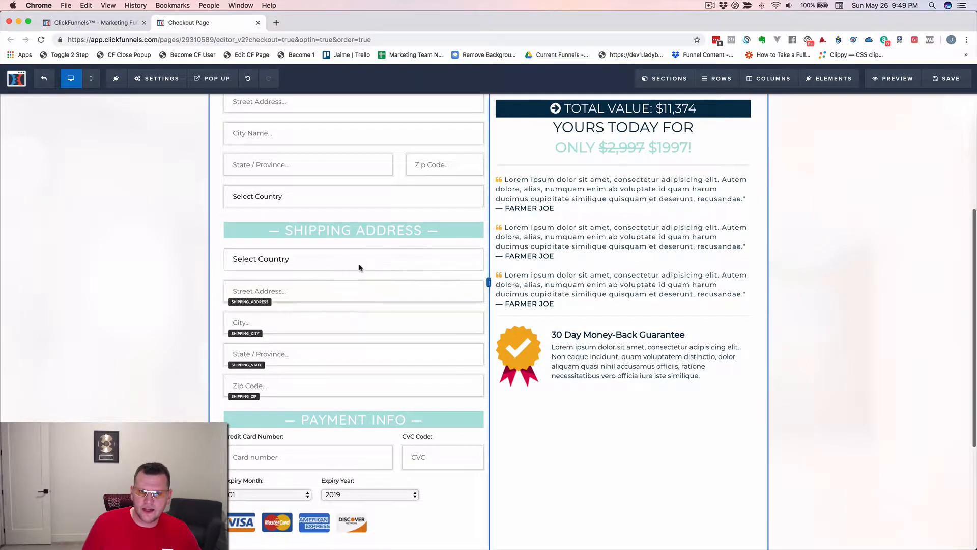
drag(354, 261, 325, 402)
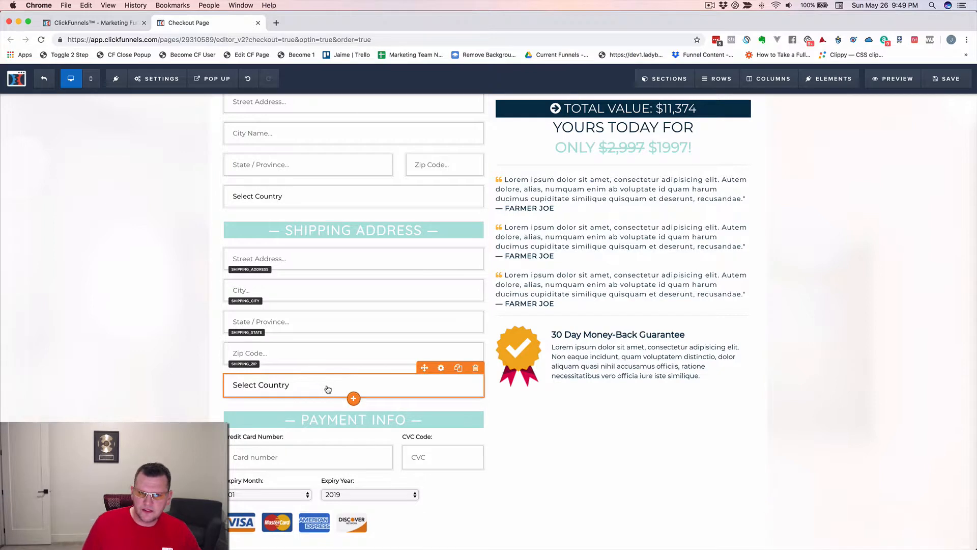
- Move the Select Country field in the Shipping Address section above the Street Address field
drag(328, 389, 320, 254)
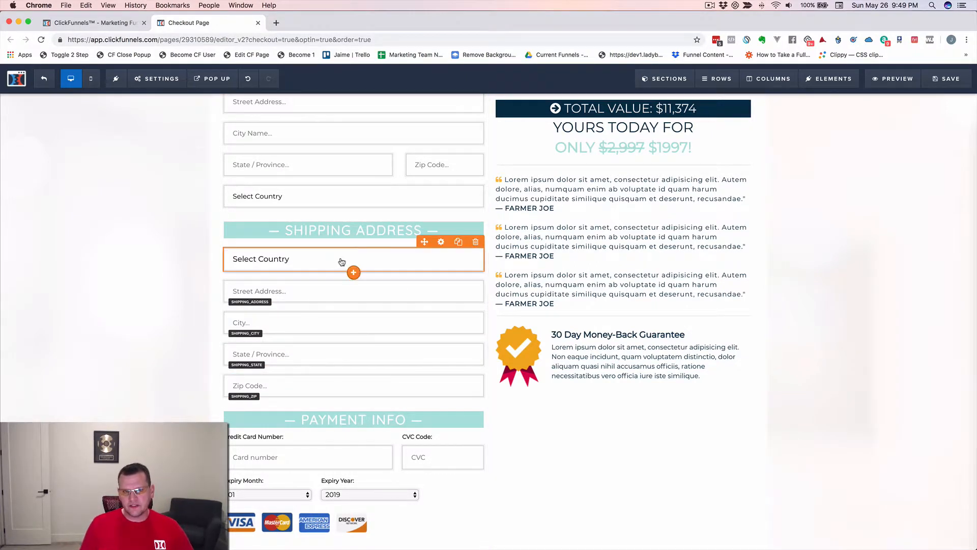
- Insert a shipping address element directly below the Zip Code field of the Shipping Address section
scroll(340, 263, down, 1)
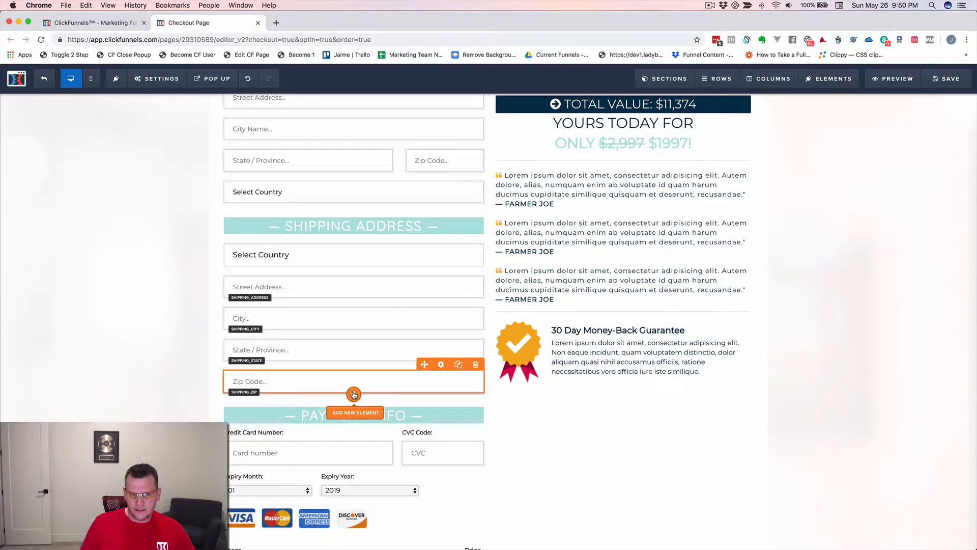
click(354, 394)
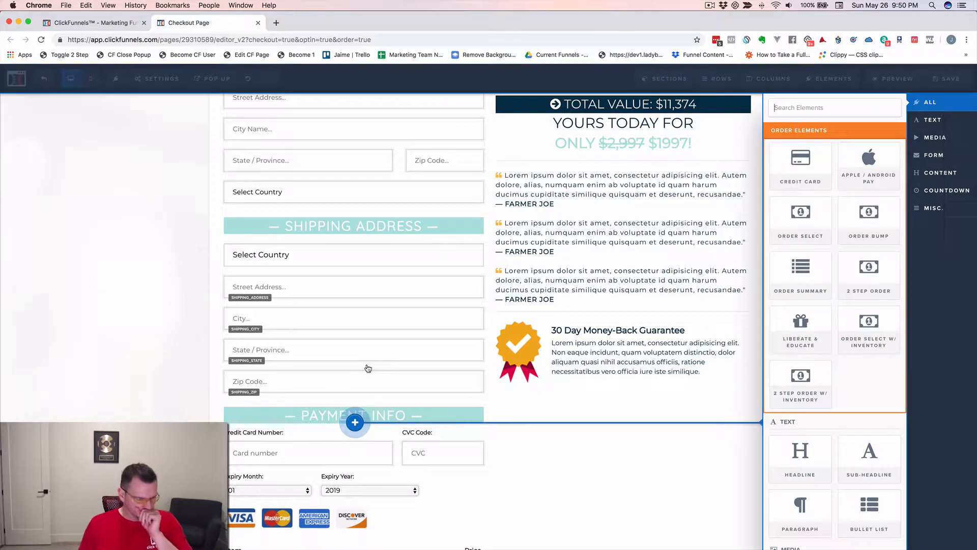
scroll(841, 372, down, 5)
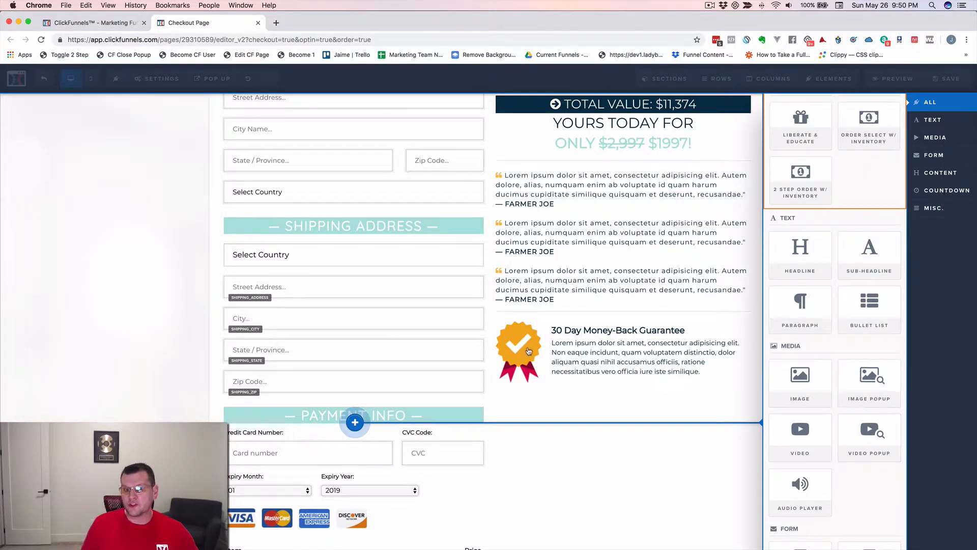
scroll(838, 356, down, 7)
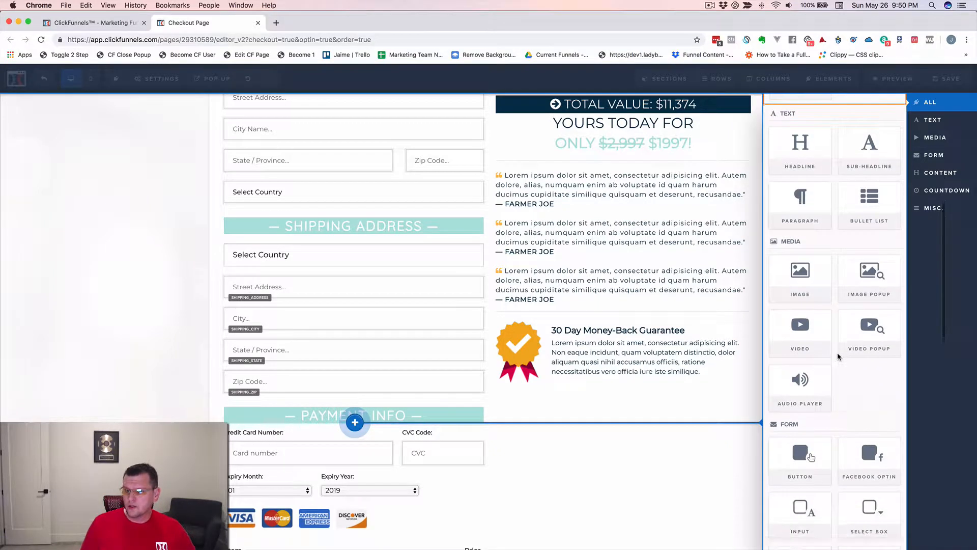
scroll(838, 352, down, 5)
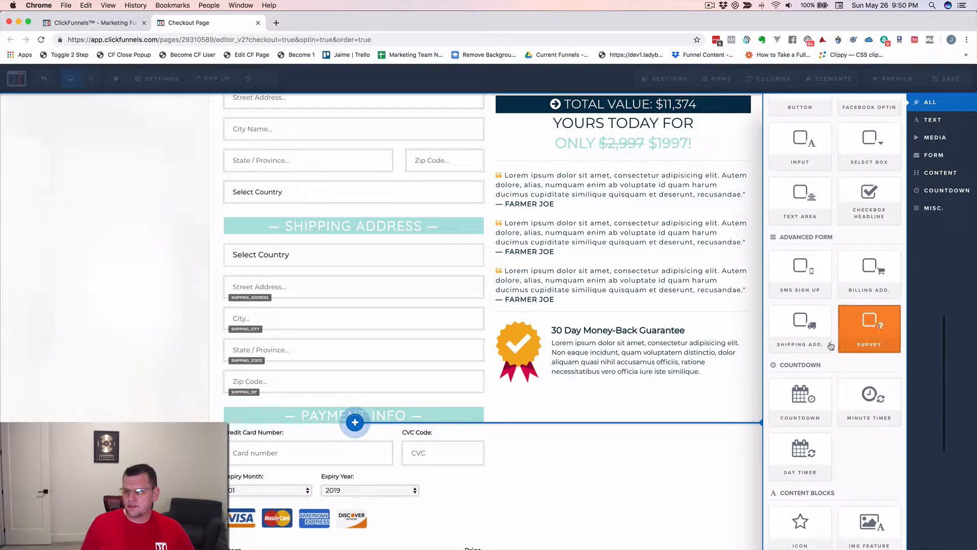
click(802, 325)
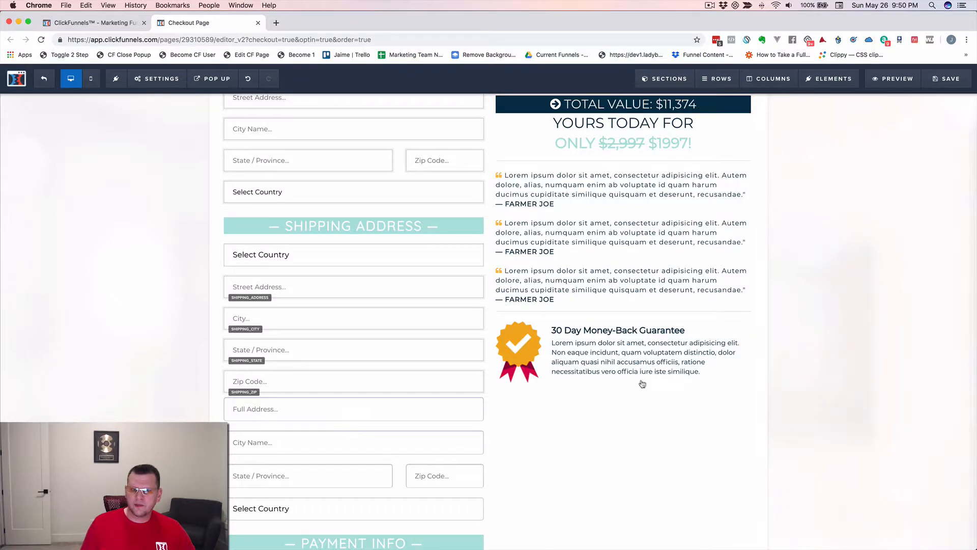
- Set the newly added shipping address element to Required, Only Country and Square Edges
click(381, 438)
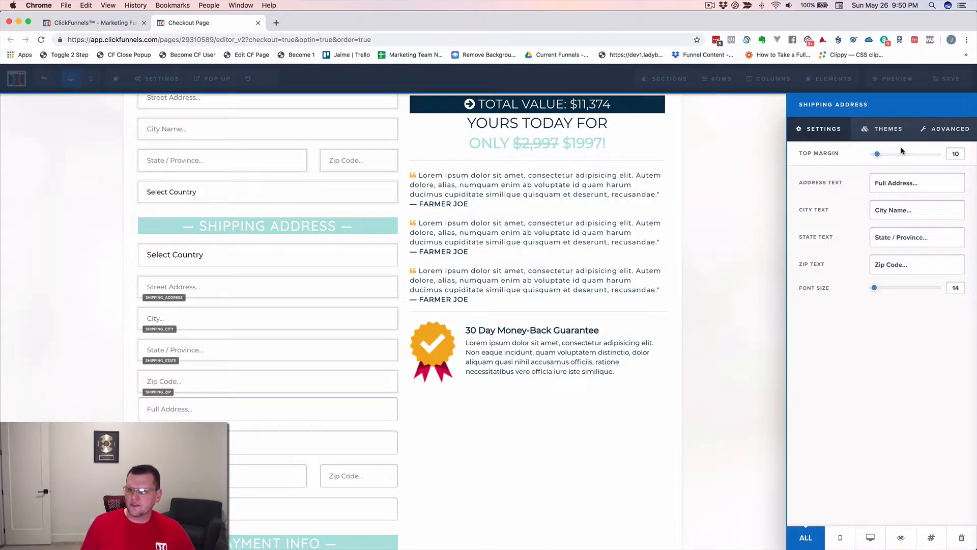
click(949, 131)
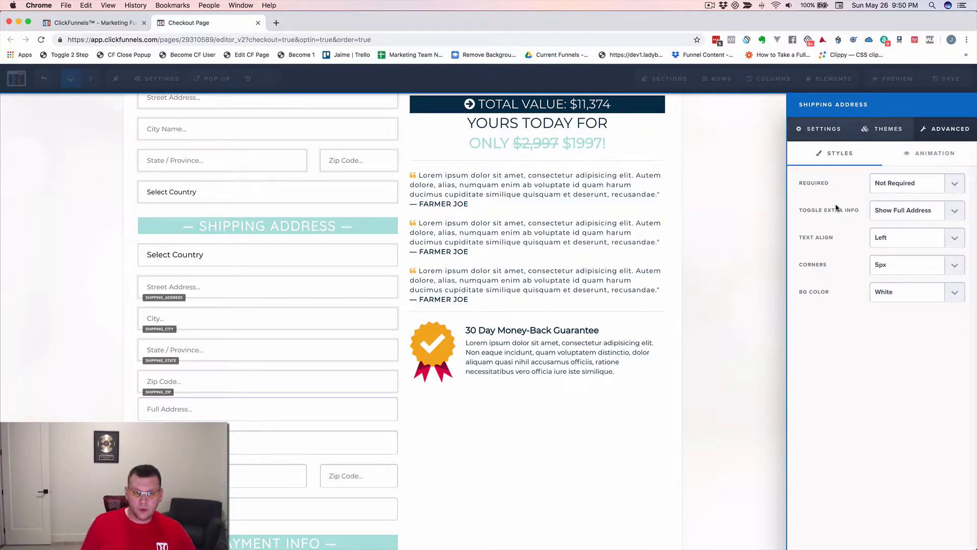
click(904, 188)
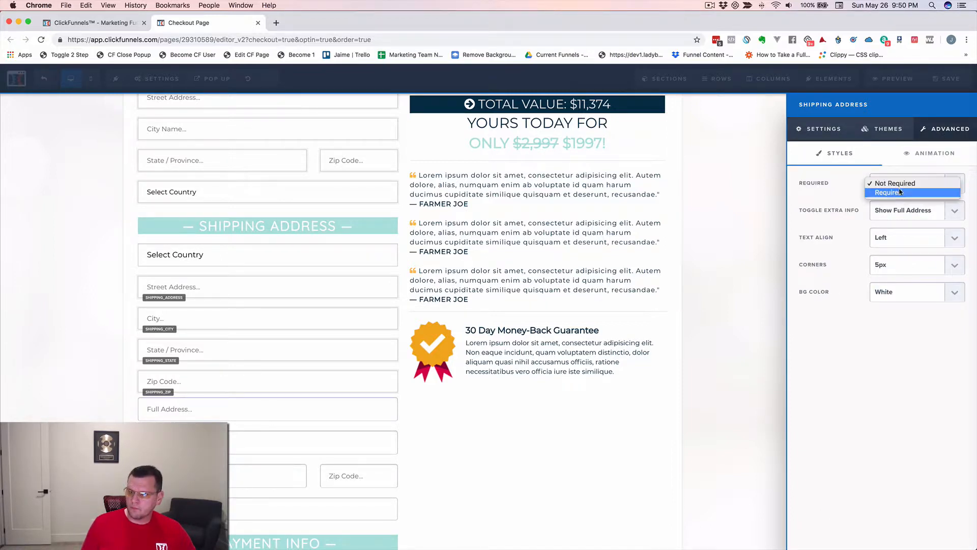
click(896, 194)
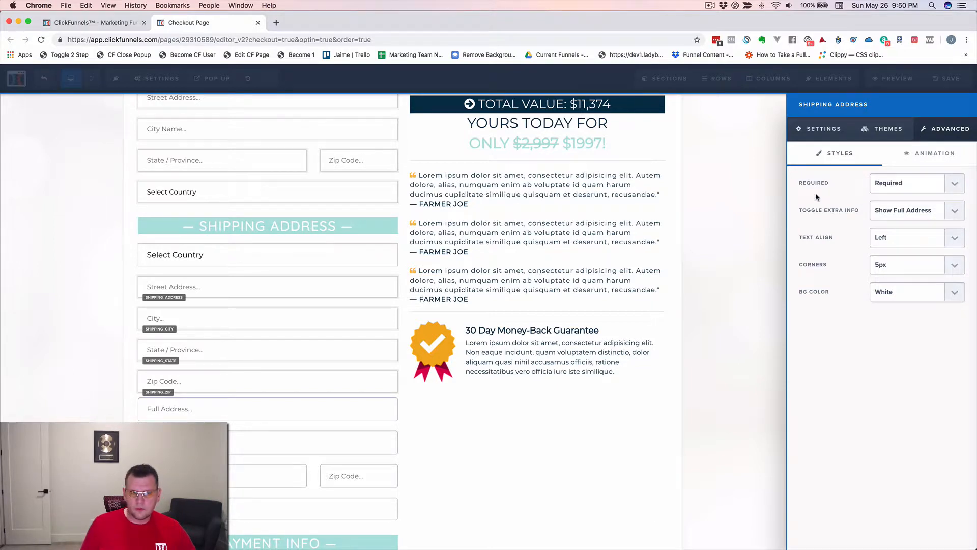
click(899, 212)
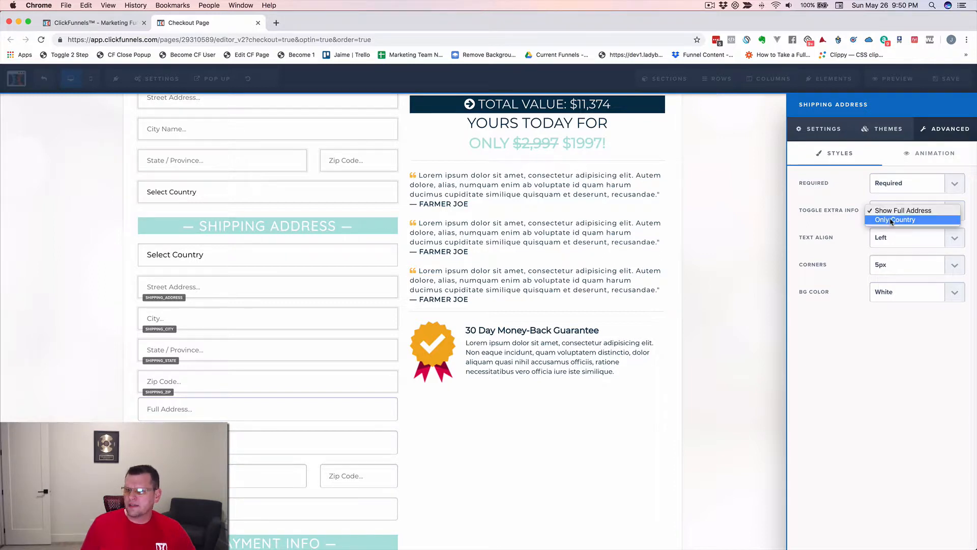
click(892, 220)
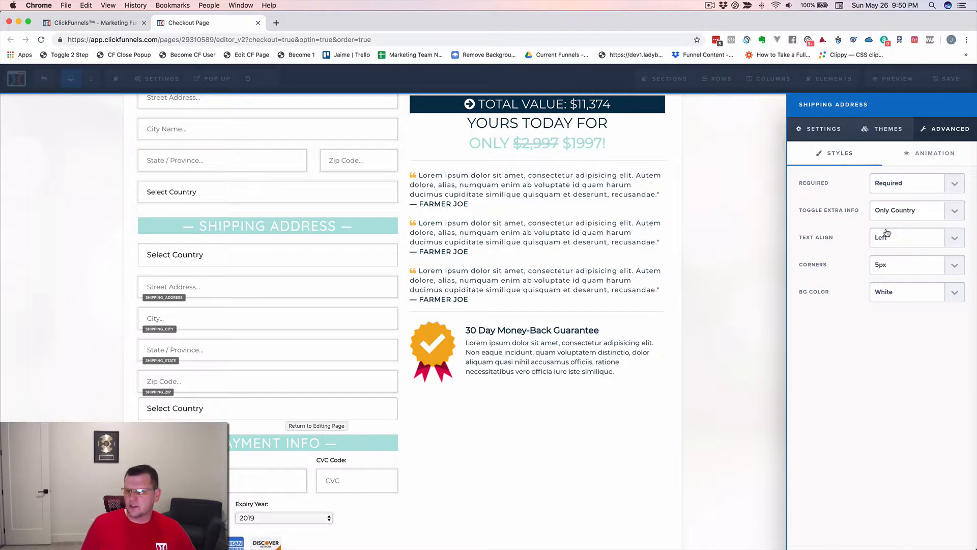
click(892, 267)
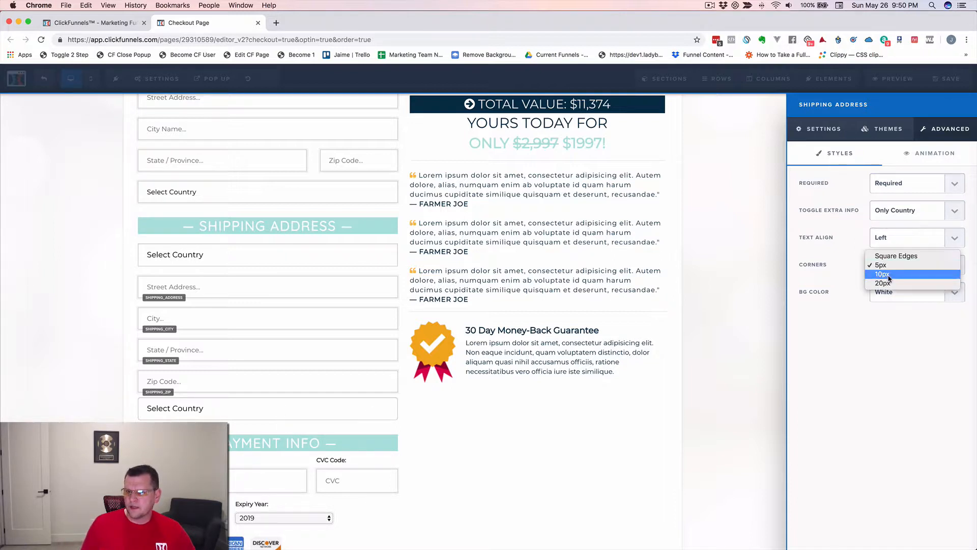
click(891, 254)
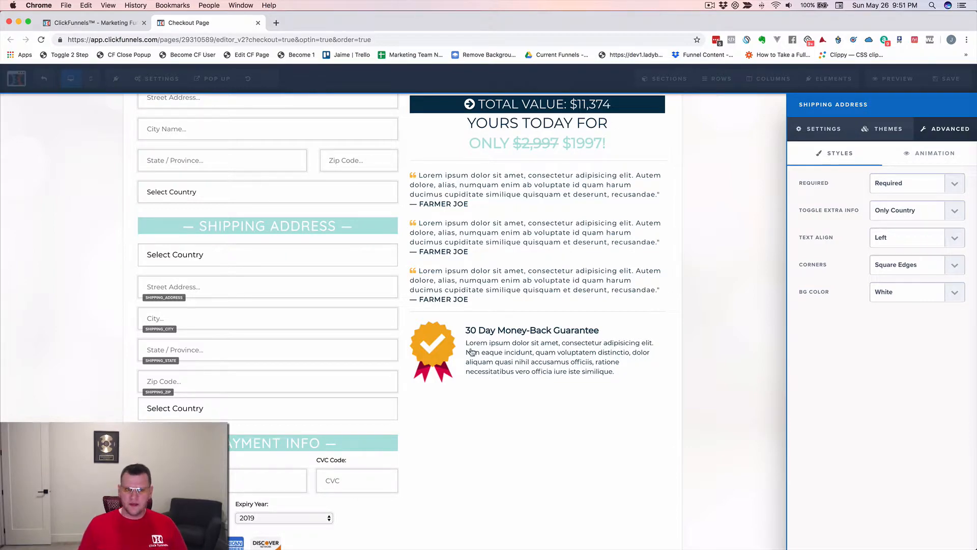
- Delete the extra Select Country element below the shipping Zip Code field
click(372, 419)
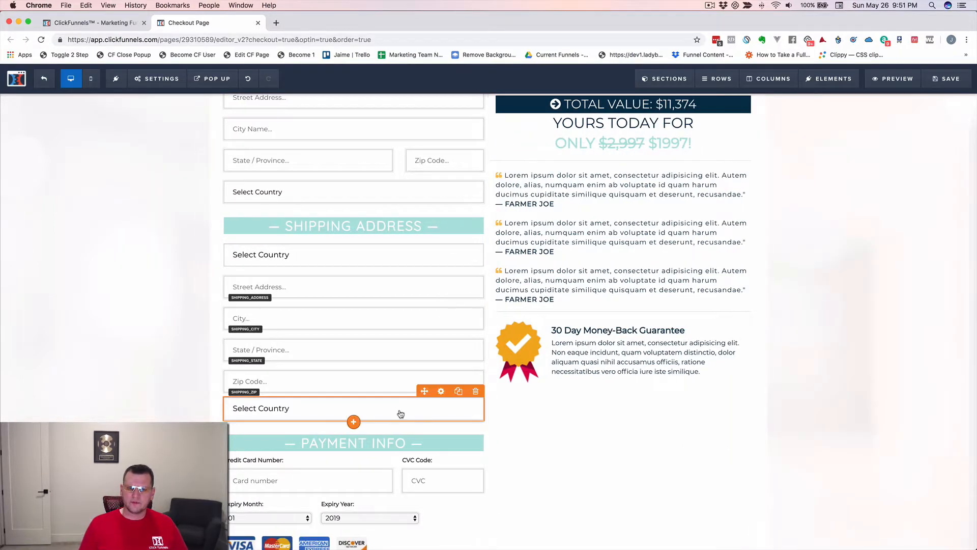
click(475, 391)
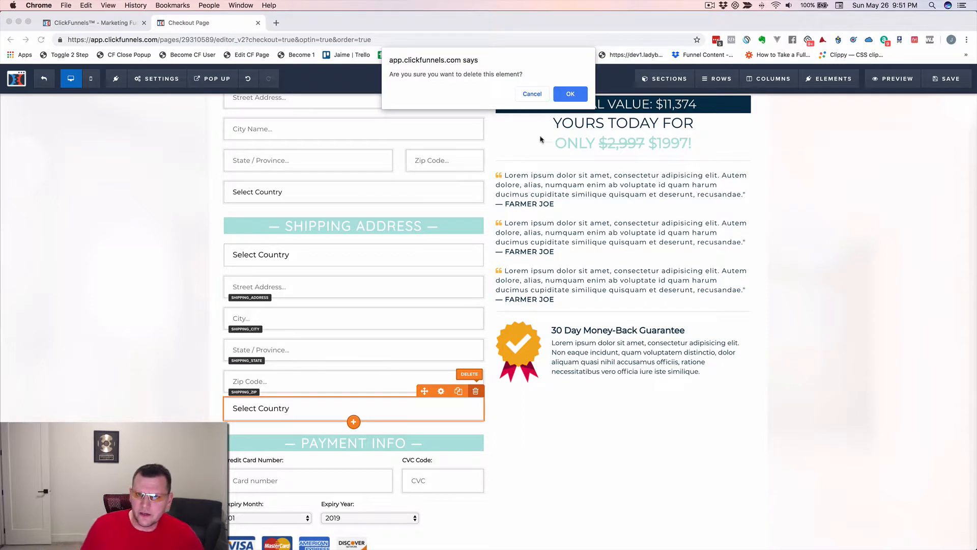
click(570, 95)
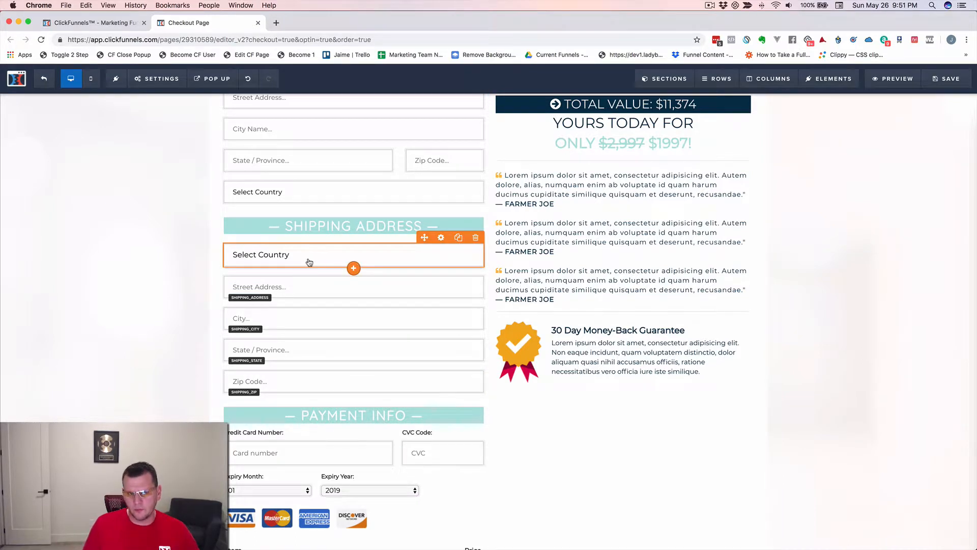
- Look at the settings of the Billing Address element and close them without changes
scroll(330, 261, up, 2)
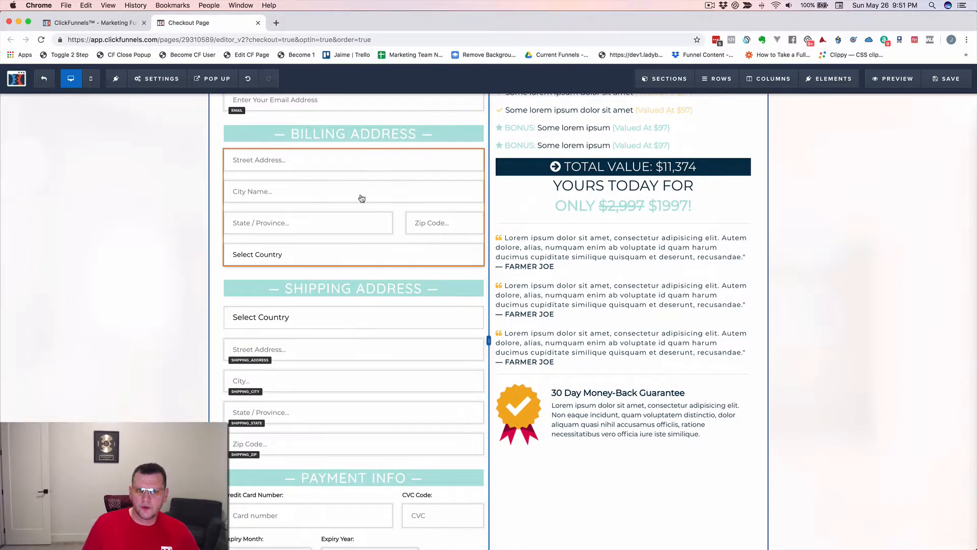
click(335, 199)
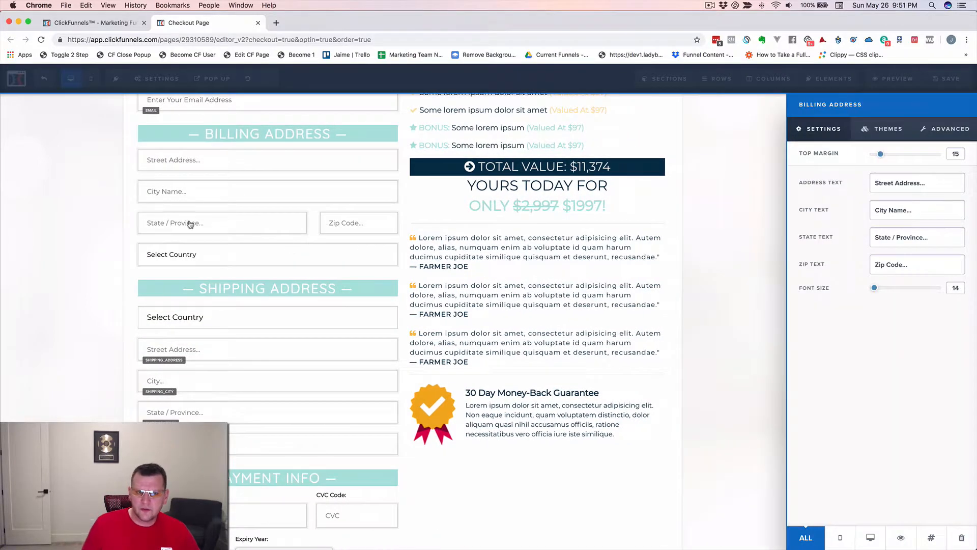
click(507, 246)
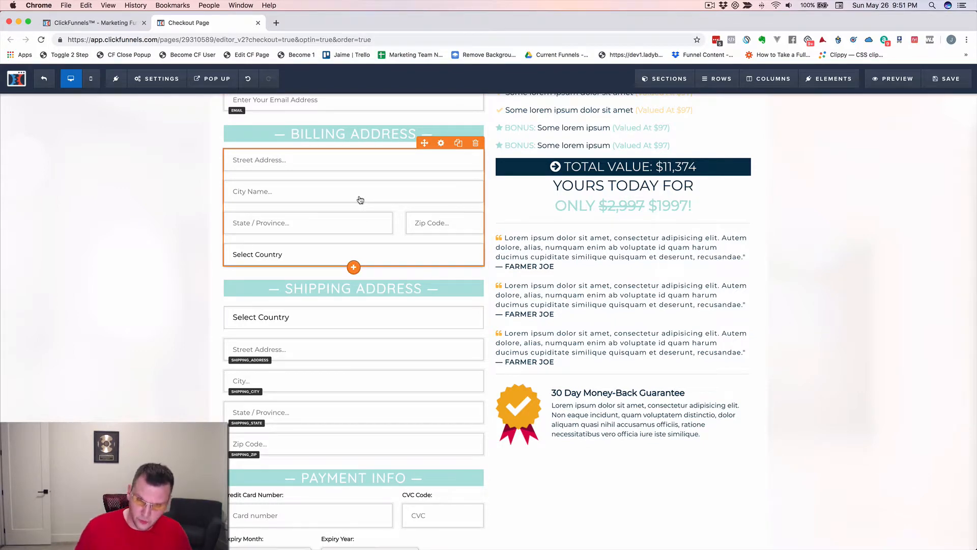
- Preview the checkout page, check the billing and shipping address fields, and close the preview
scroll(114, 163, up, 5)
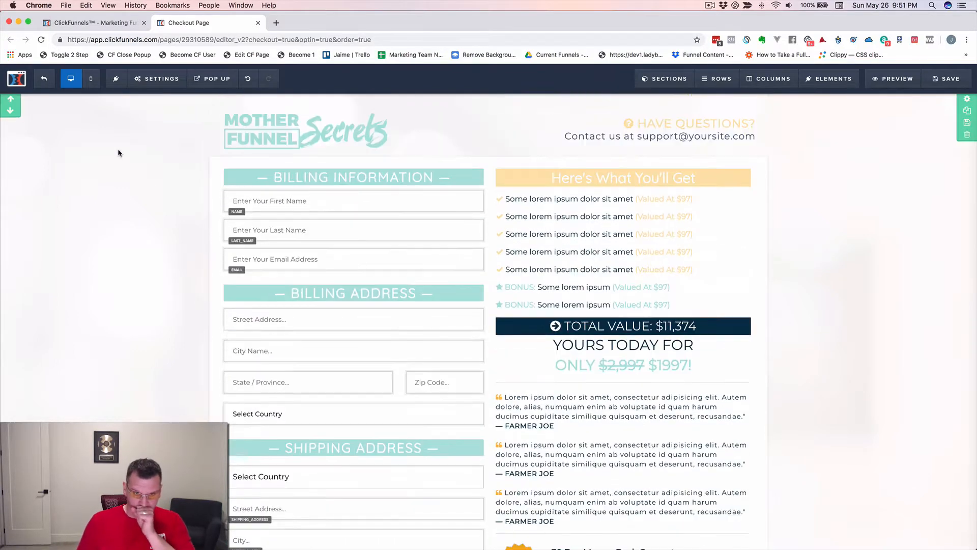
click(887, 86)
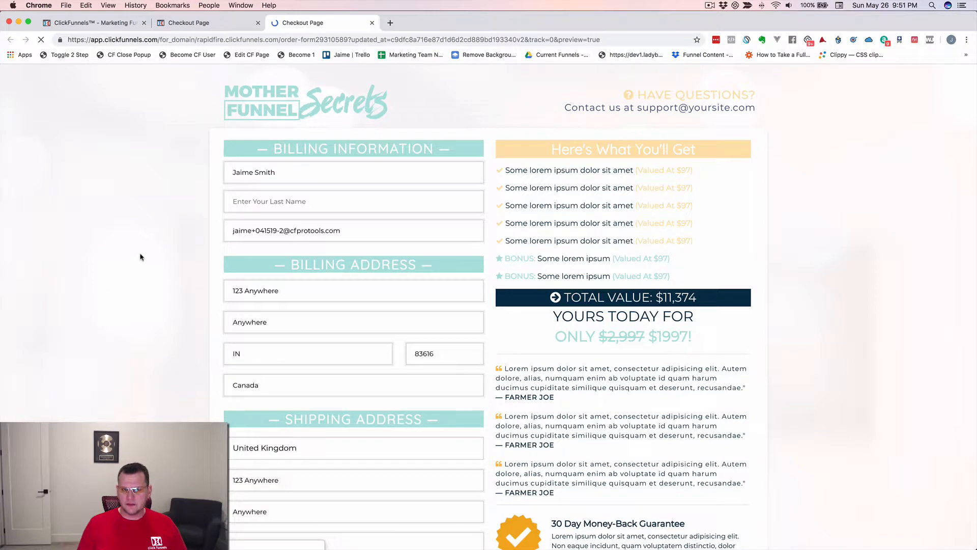
scroll(173, 249, down, 3)
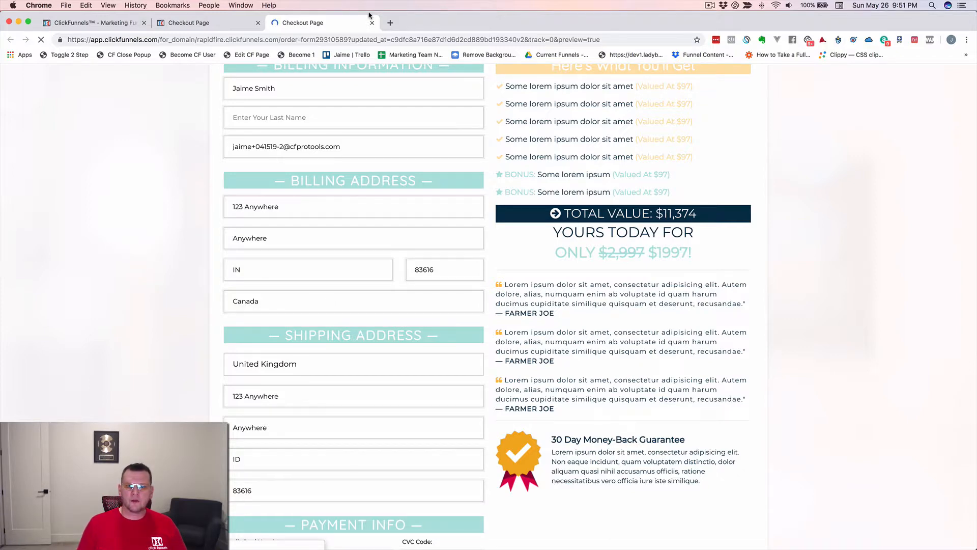
key(super+w)
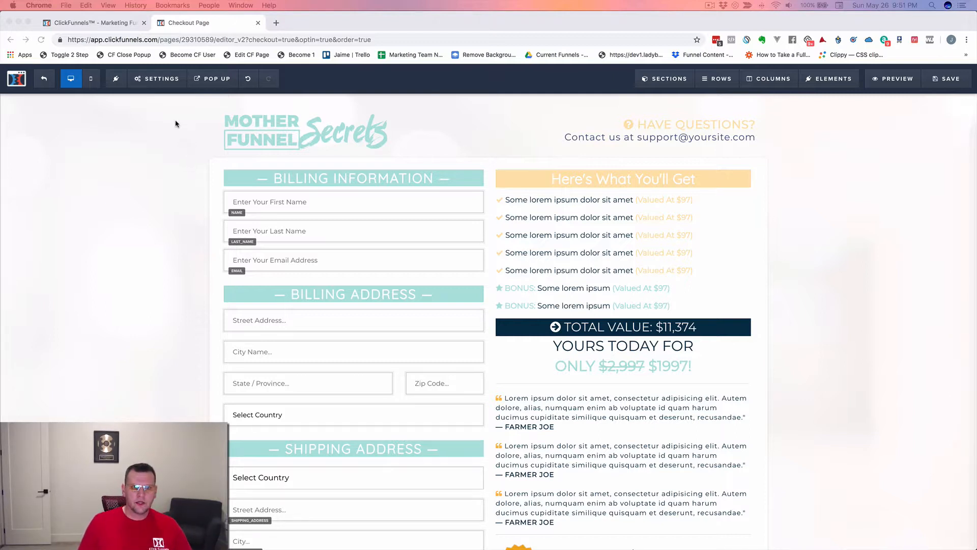
- Paste the copied state/province selector script into the page's footer tracking code and save the page
click(159, 79)
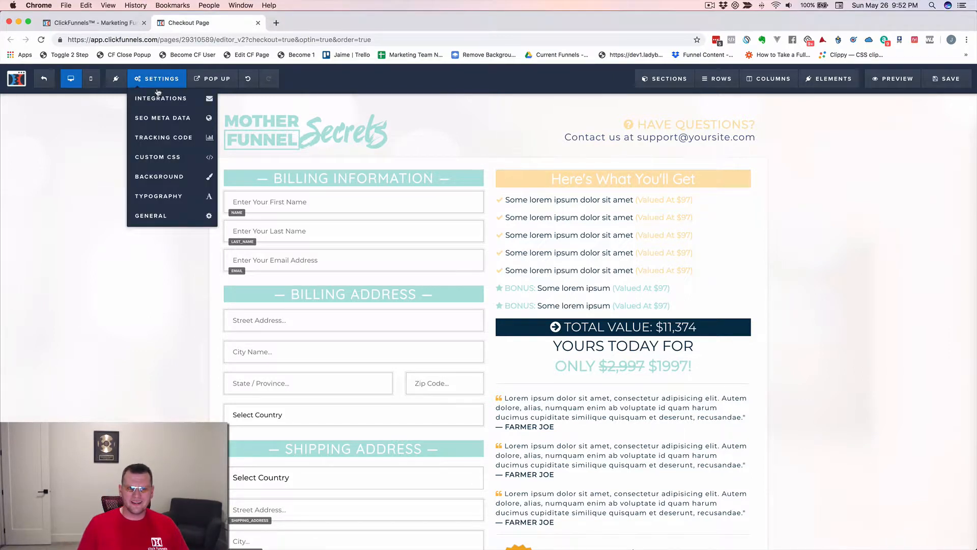
click(210, 144)
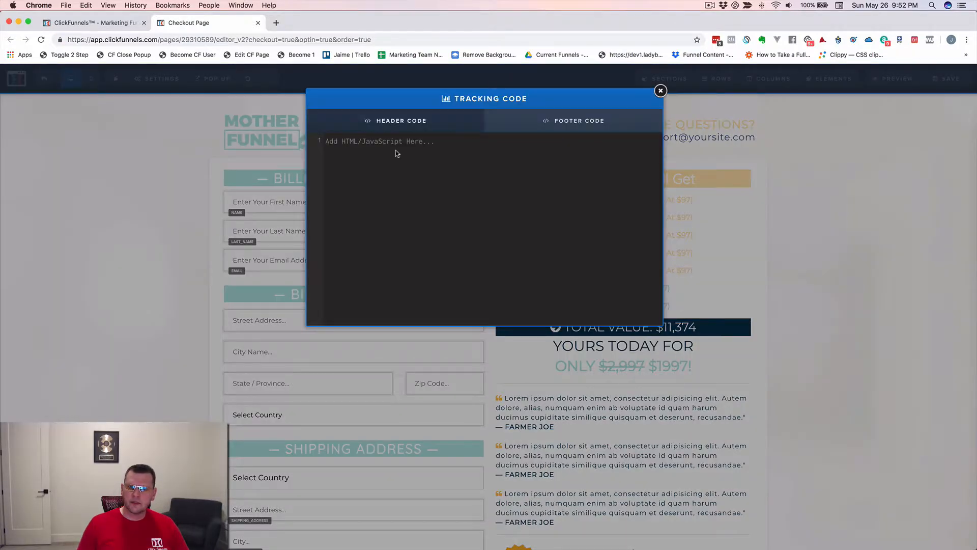
click(564, 129)
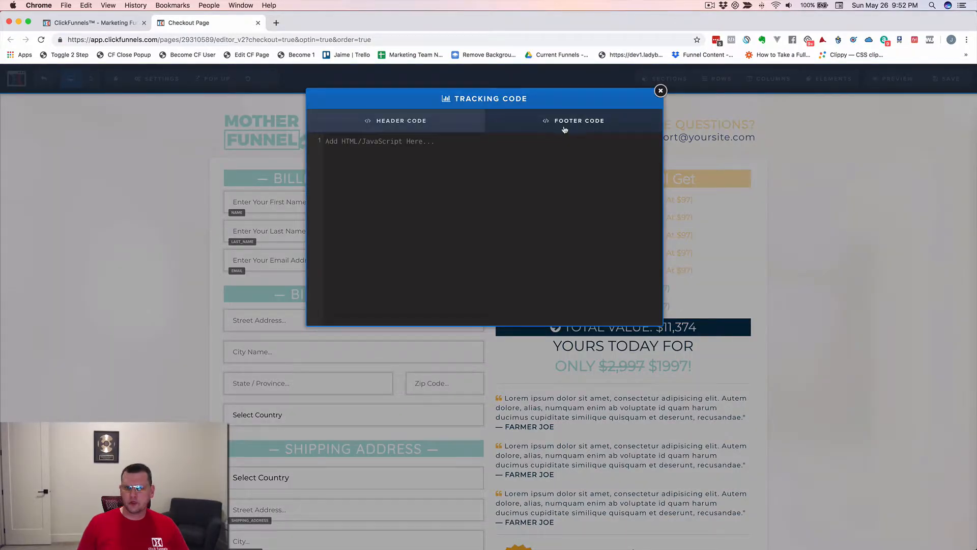
click(443, 195)
key(super+v)
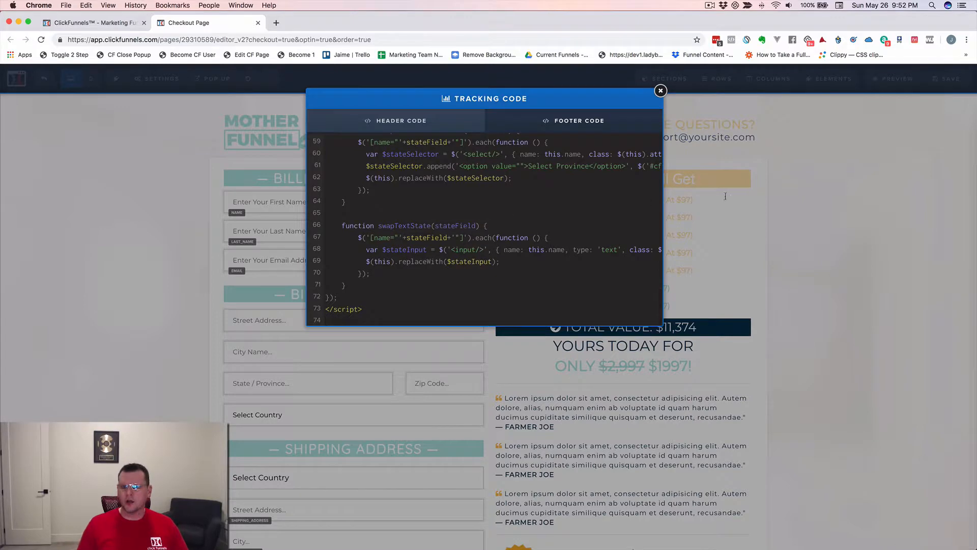
click(742, 197)
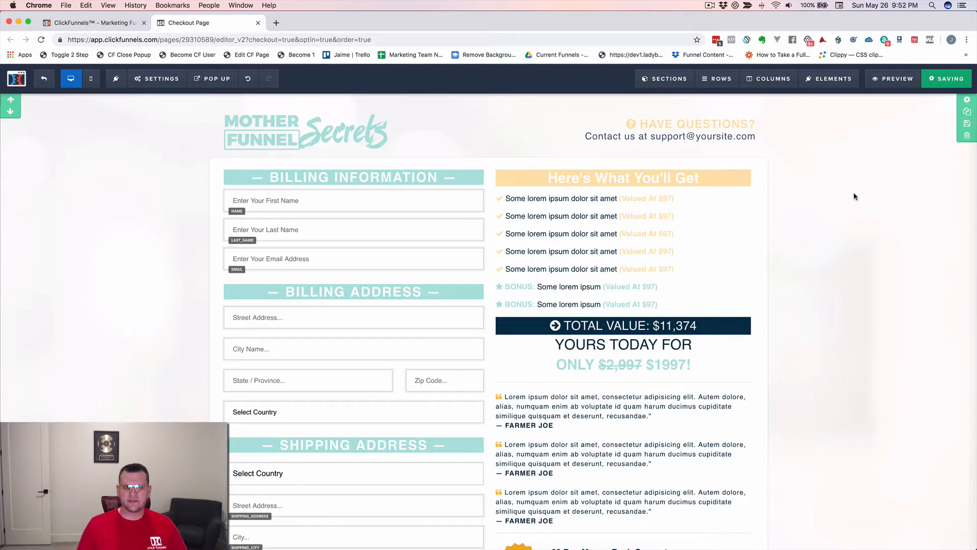
key(super+s)
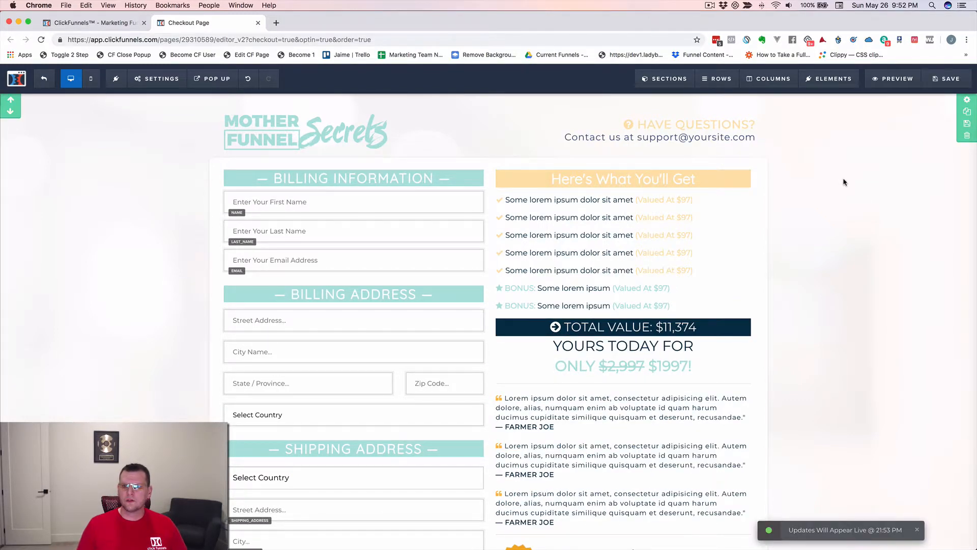
- Preview the saved page to check country and state/province fields in both address sections, and compare their order with the editor
click(888, 80)
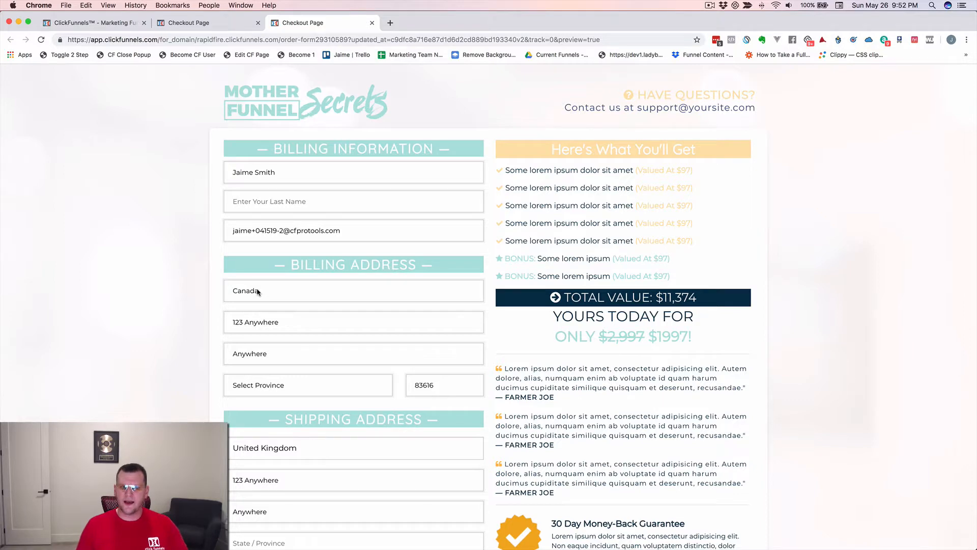
scroll(261, 411, down, 2)
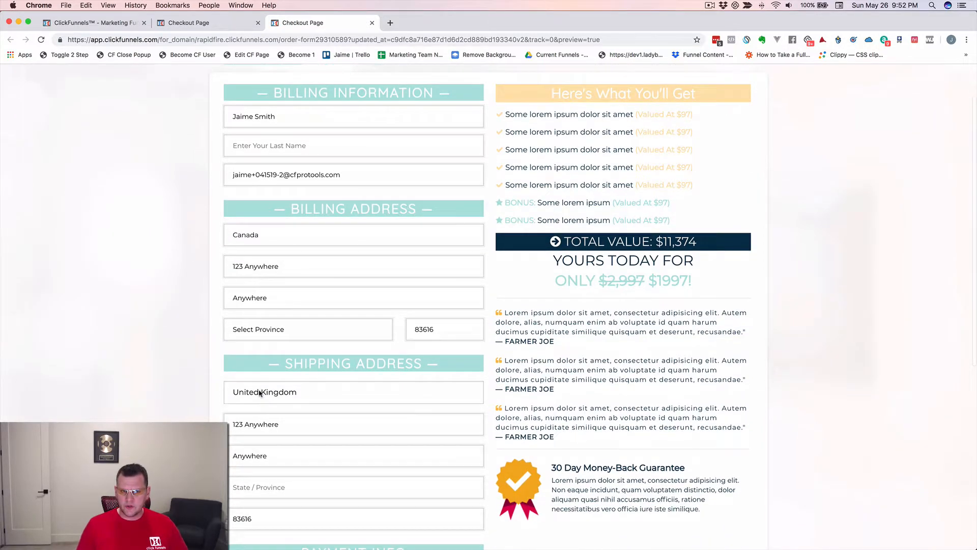
click(205, 26)
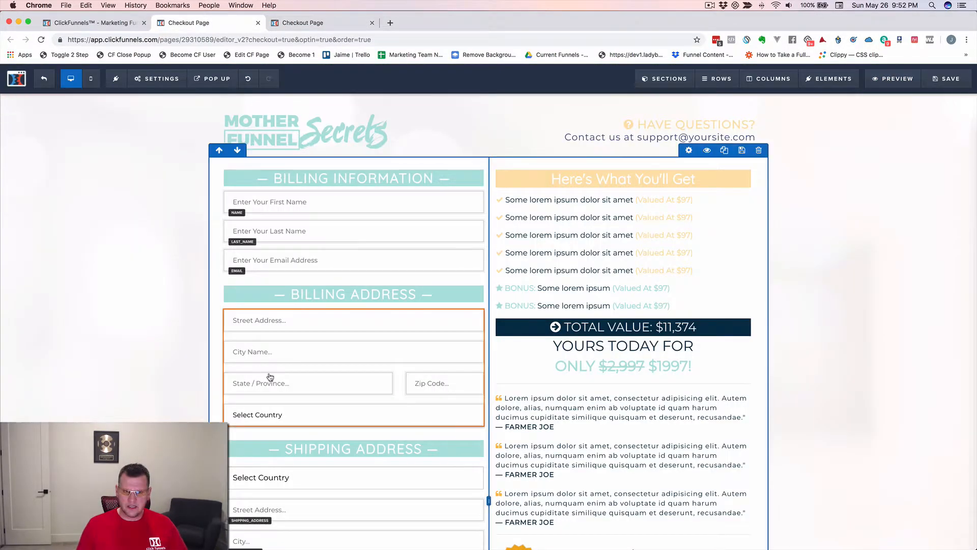
scroll(255, 442, down, 2)
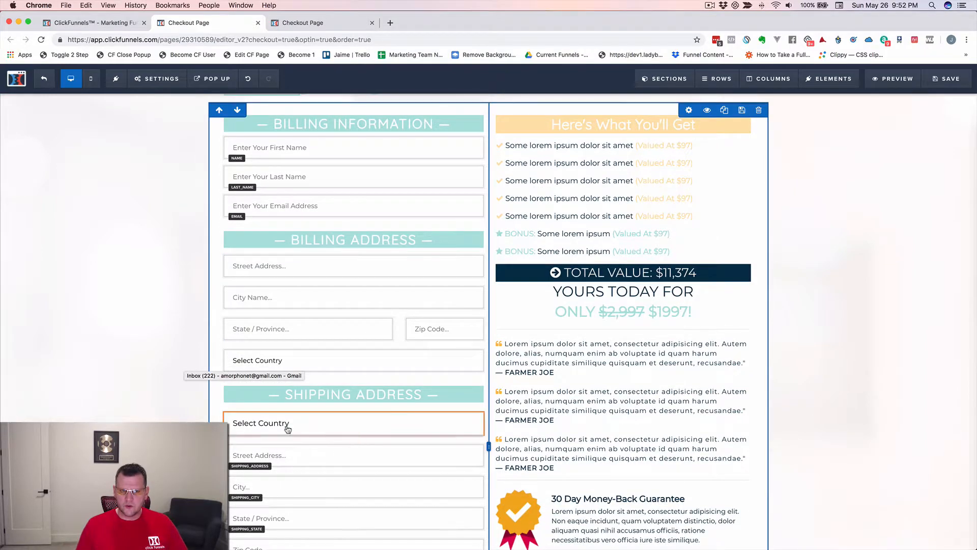
- Return to the checkout preview and look through the billing province options offered for Canada
click(319, 23)
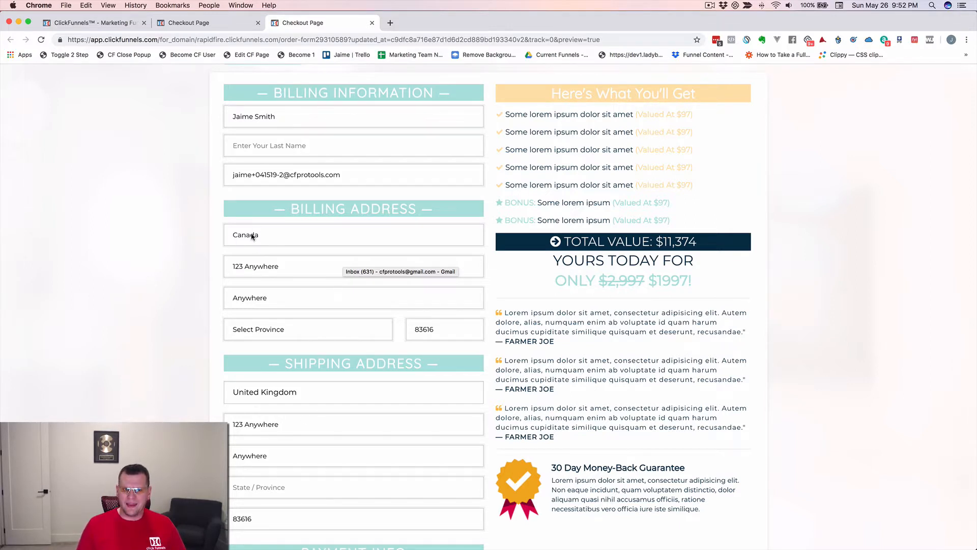
click(281, 332)
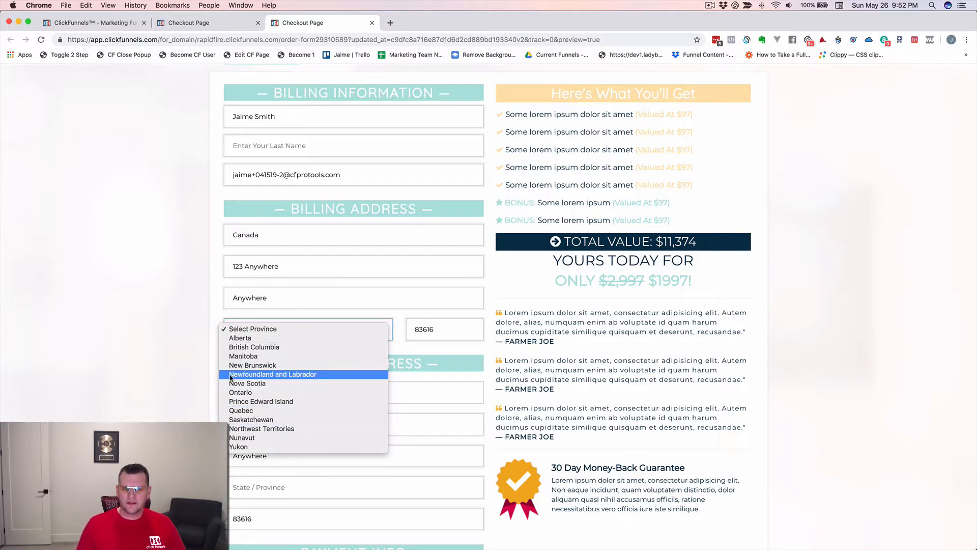
click(183, 342)
- Switch the billing country to United States and look through the state options it offers
click(261, 238)
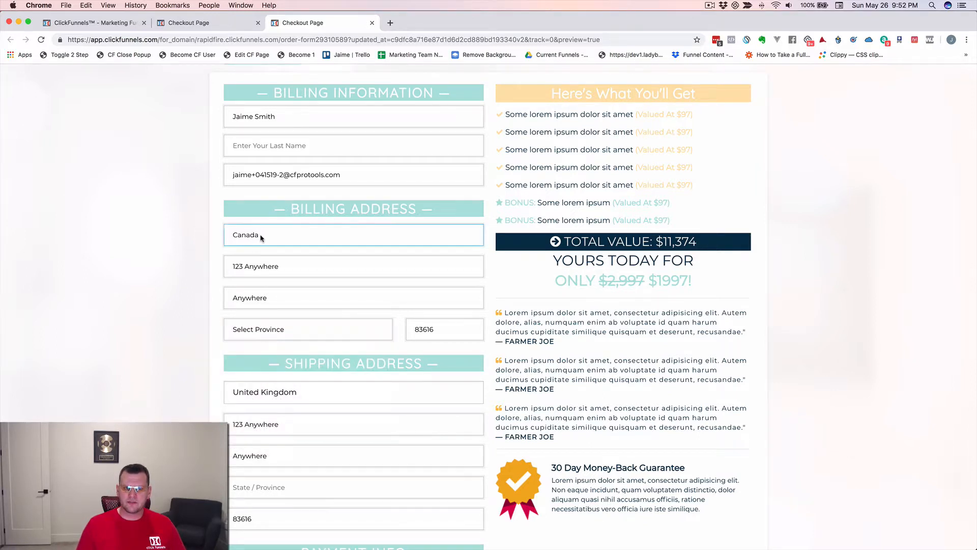
scroll(259, 238, up, 5)
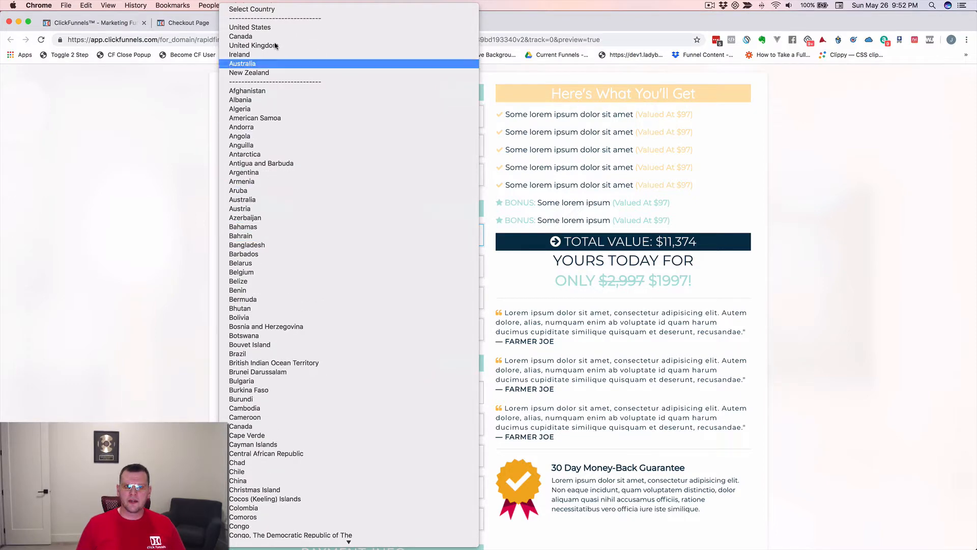
click(249, 27)
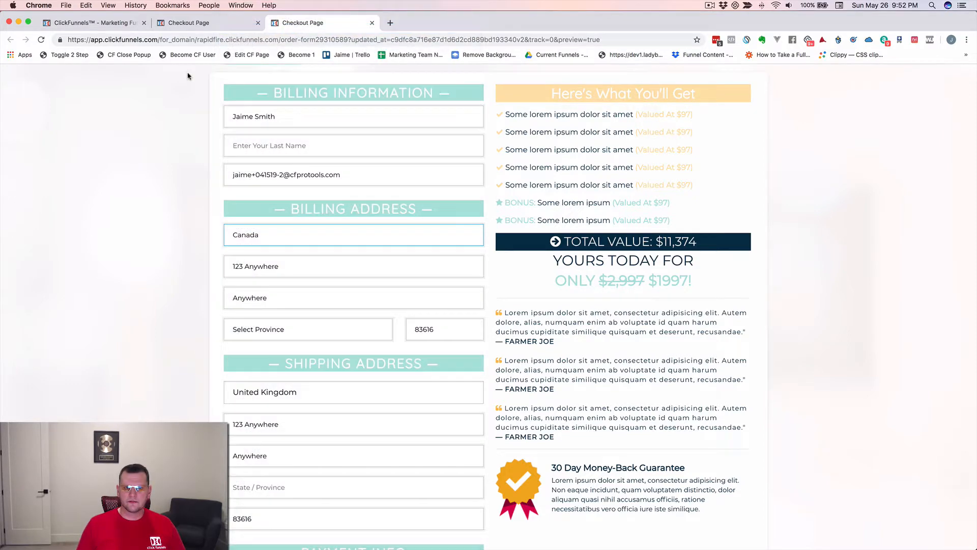
click(260, 331)
scroll(251, 447, down, 2)
scroll(252, 447, down, 5)
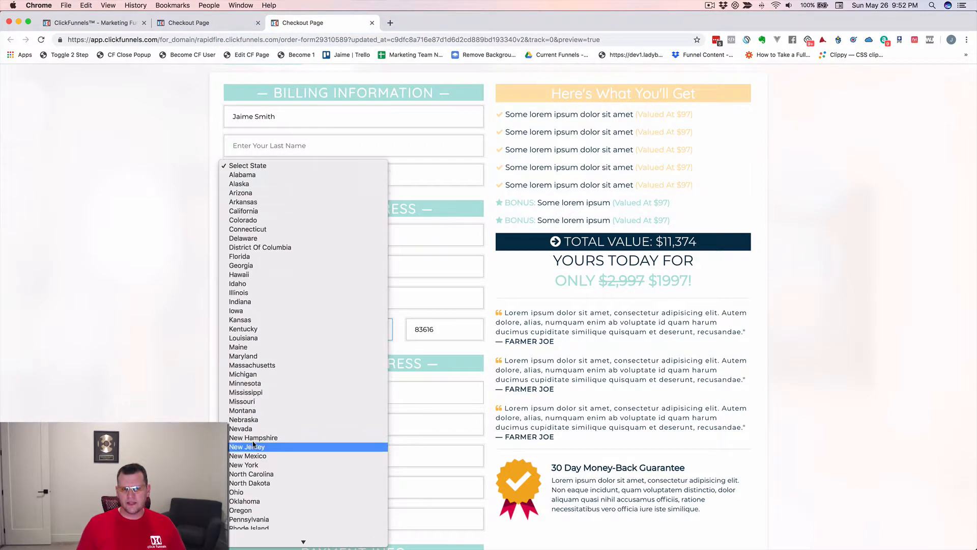
click(203, 266)
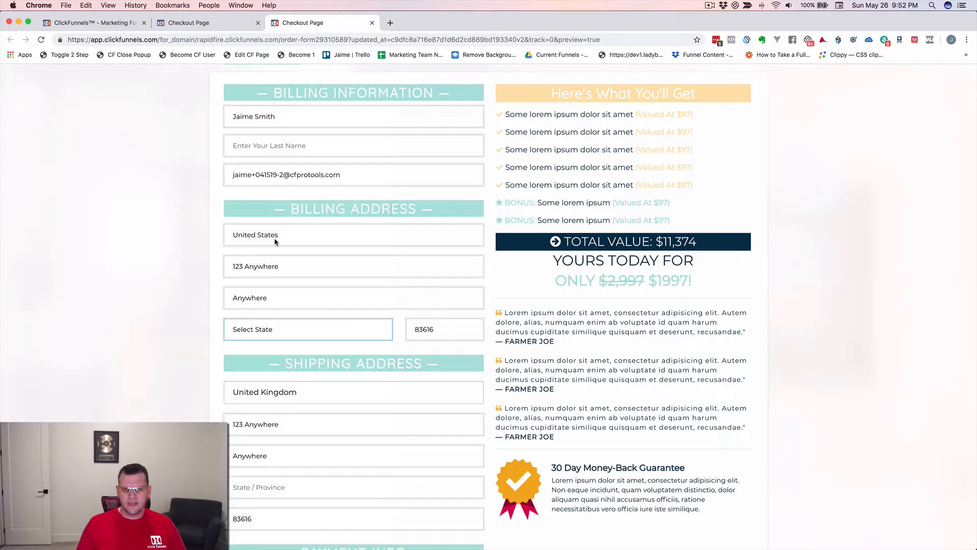
- Switch the billing country to United Kingdom and check how the State / Province field behaves
click(277, 237)
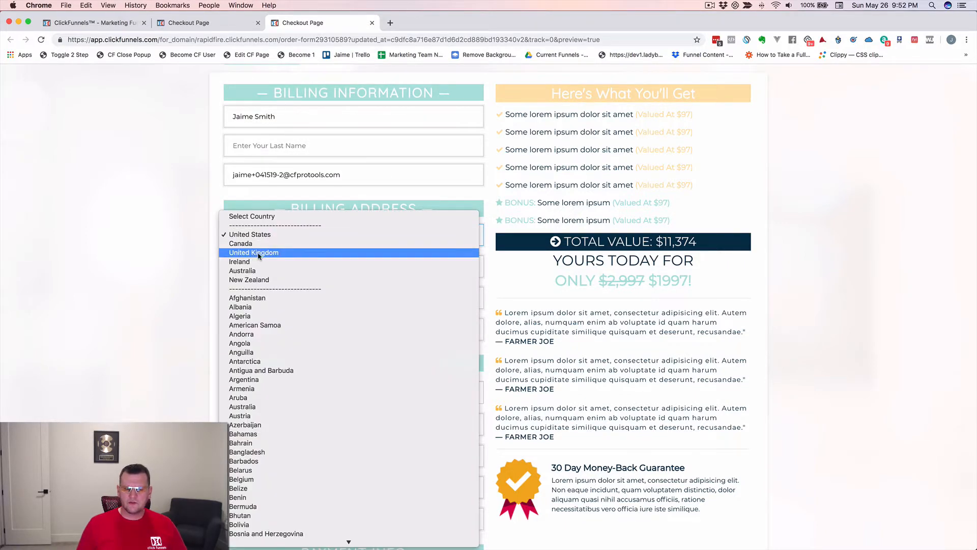
click(258, 253)
click(269, 331)
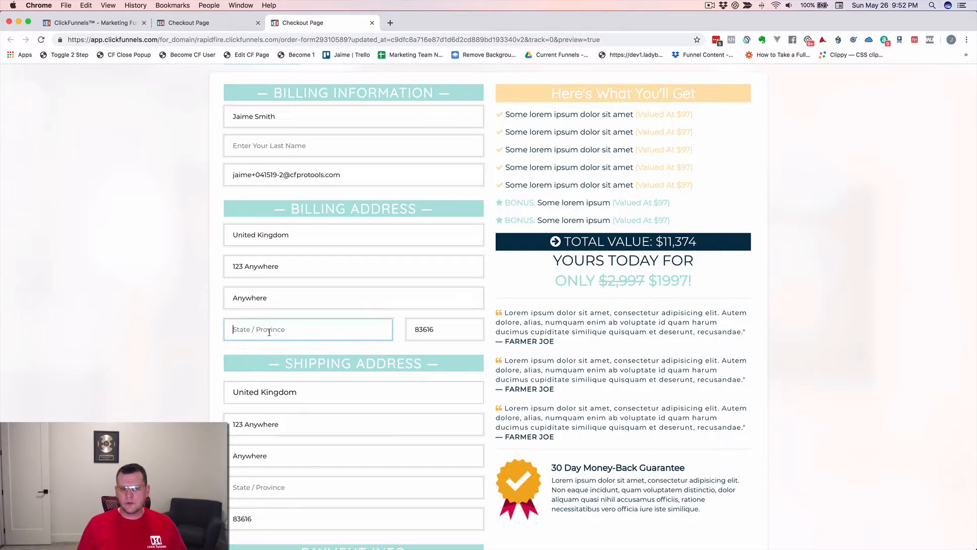
click(265, 331)
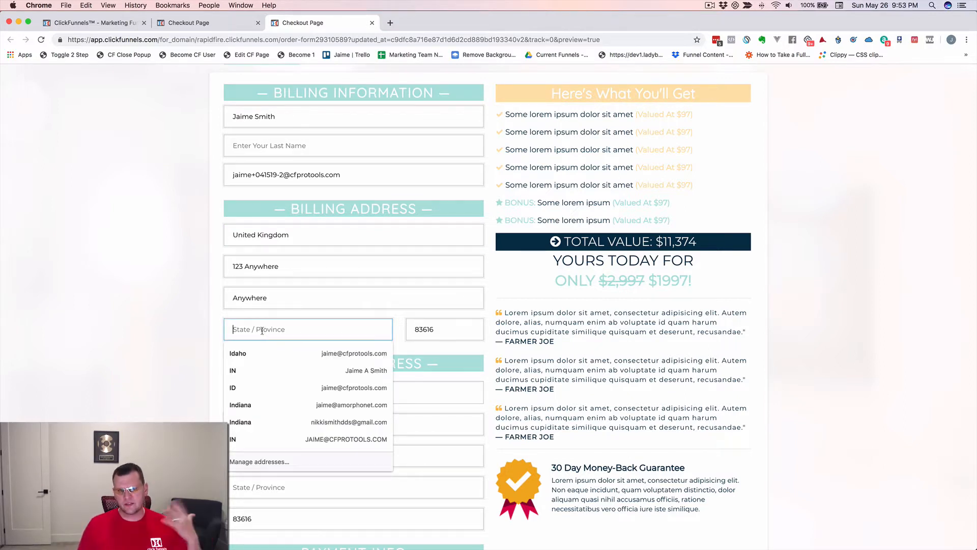
click(194, 310)
- Check the shipping address State / Province field with United Kingdom as the shipping country
scroll(212, 290, down, 3)
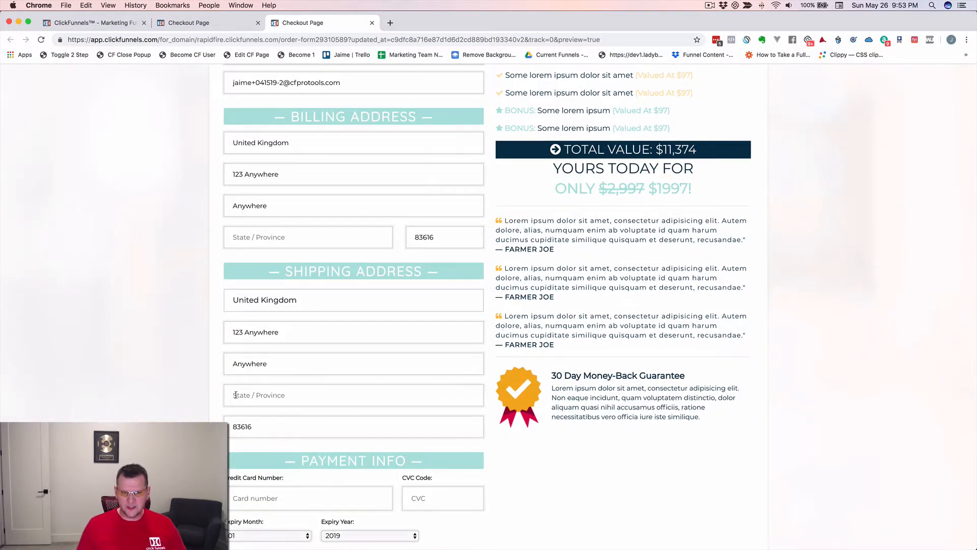
click(253, 399)
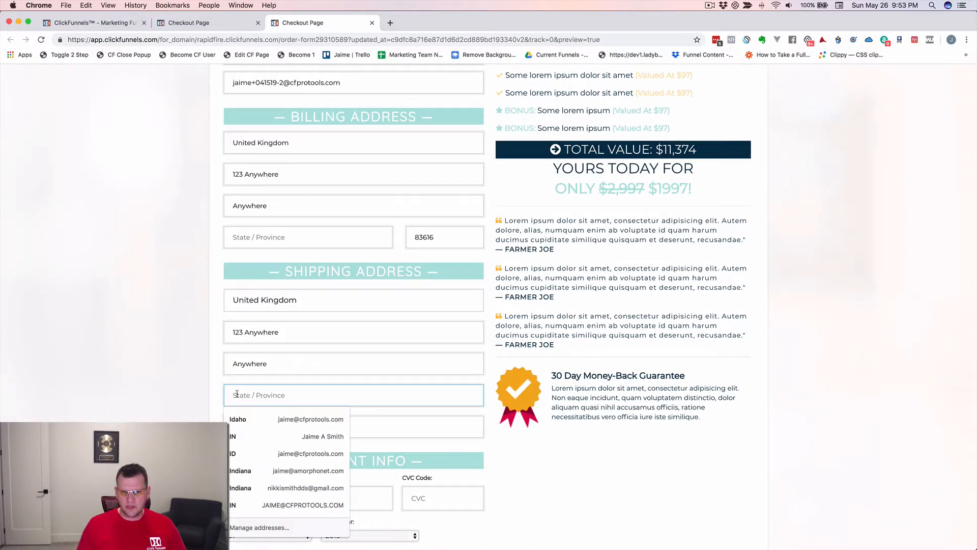
click(202, 325)
scroll(220, 299, down, 1)
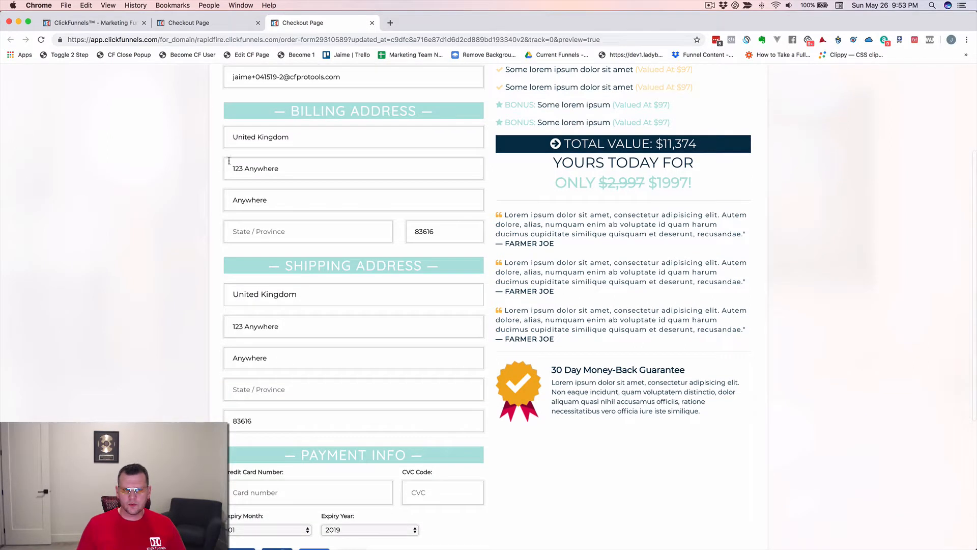
- Set the billing country to Canada and the billing province to British Columbia
click(269, 142)
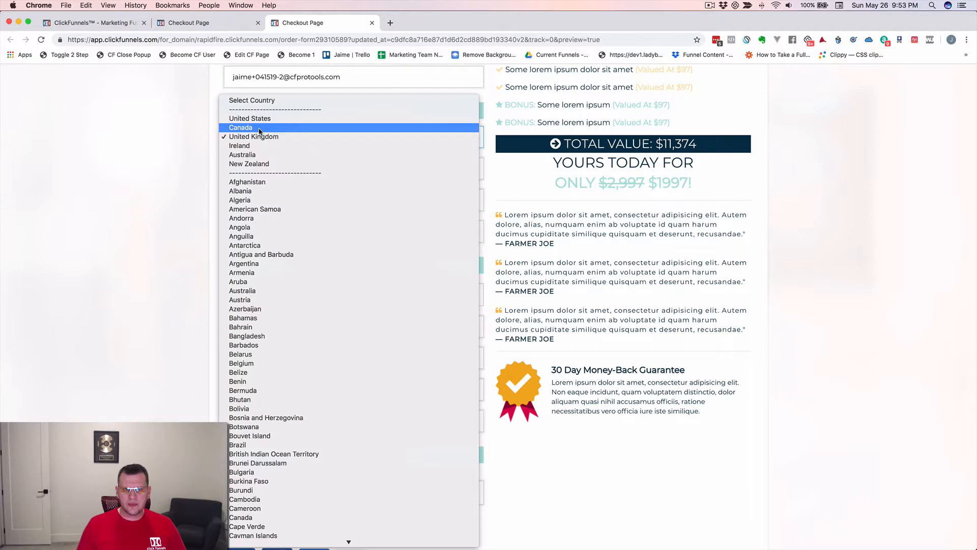
click(260, 128)
click(268, 233)
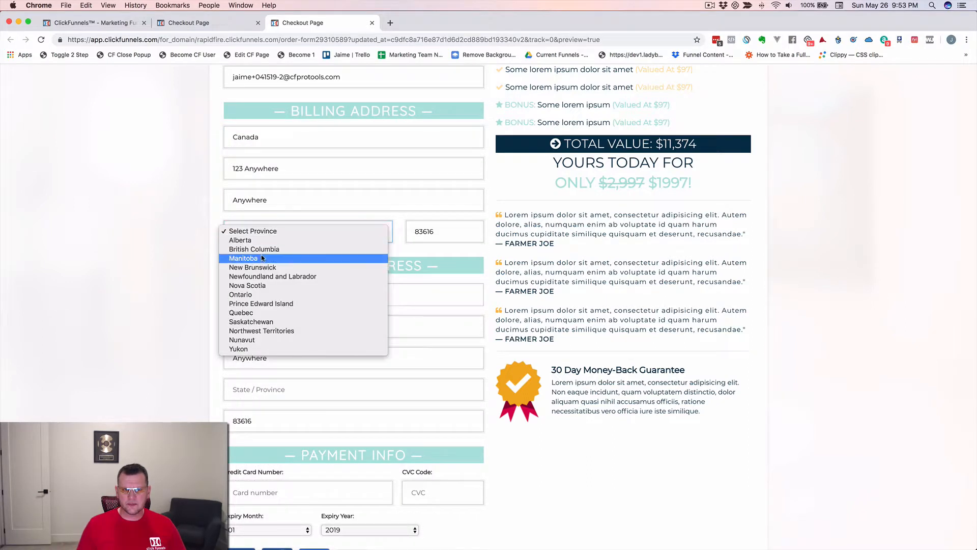
click(245, 245)
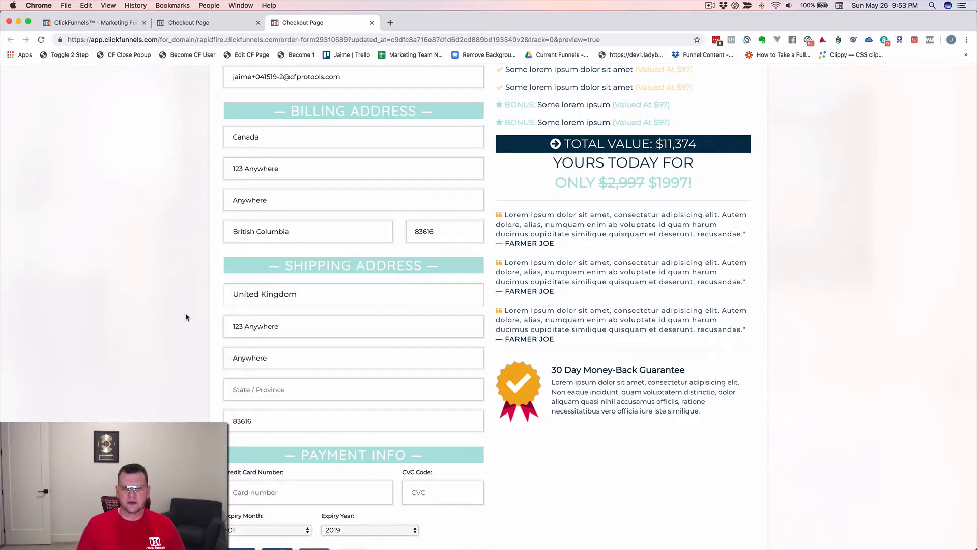
- Set the shipping country to United States and the shipping state to Alabama
click(271, 298)
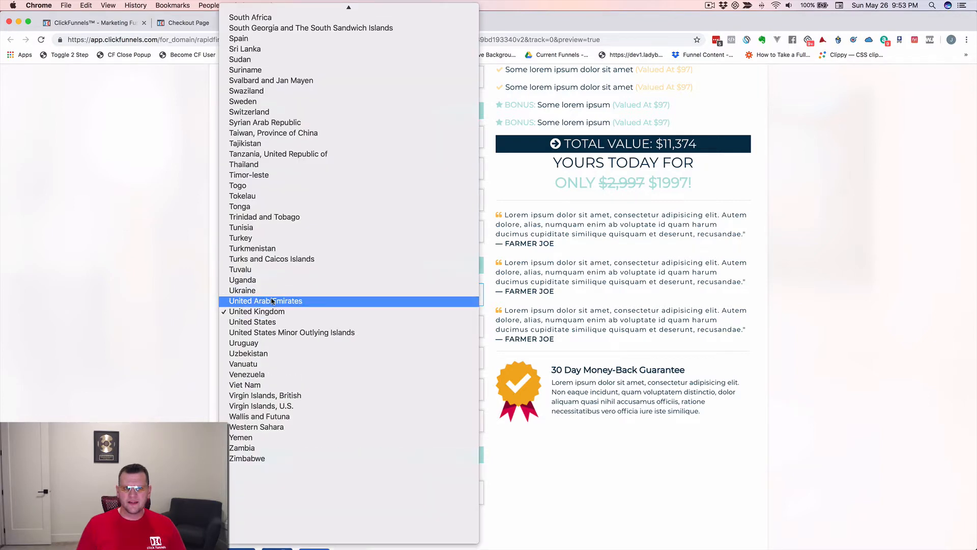
scroll(274, 305, up, 20)
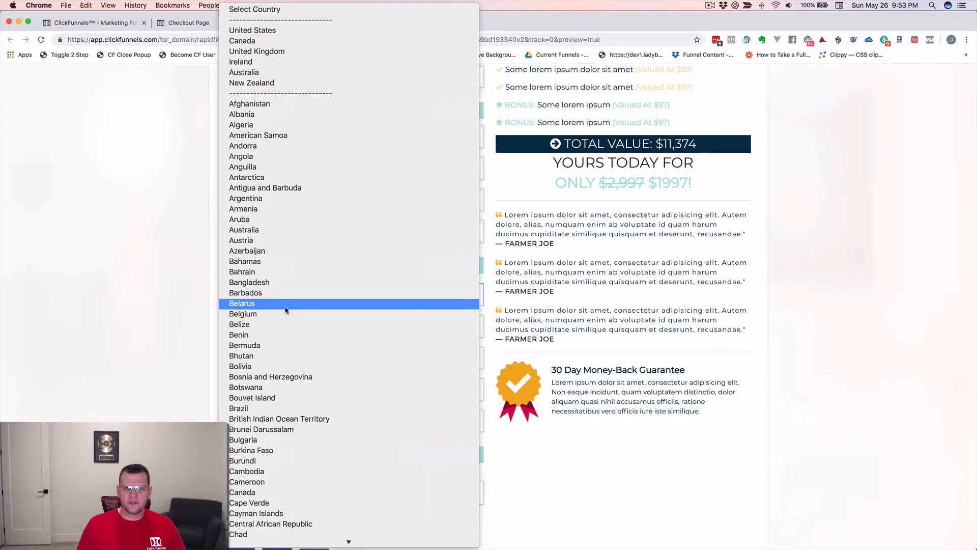
click(255, 30)
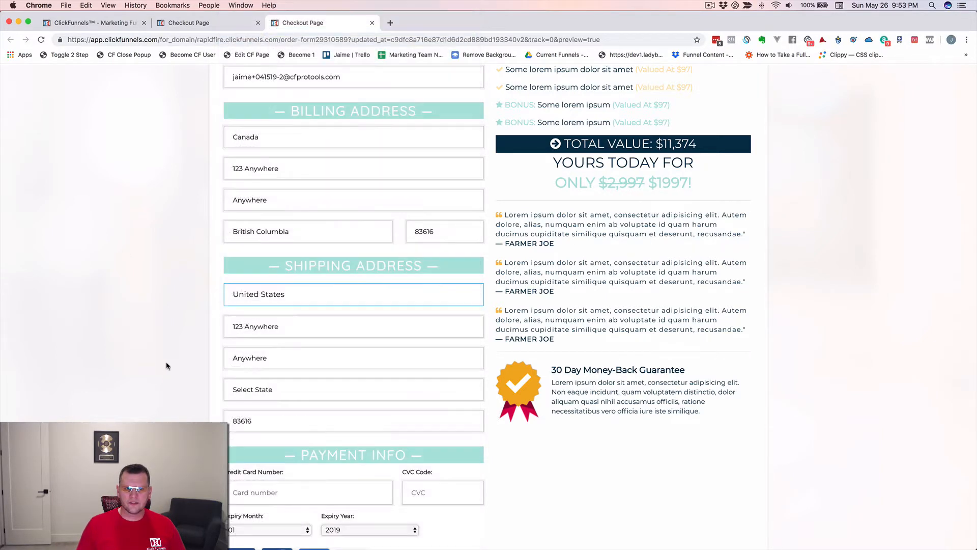
click(254, 395)
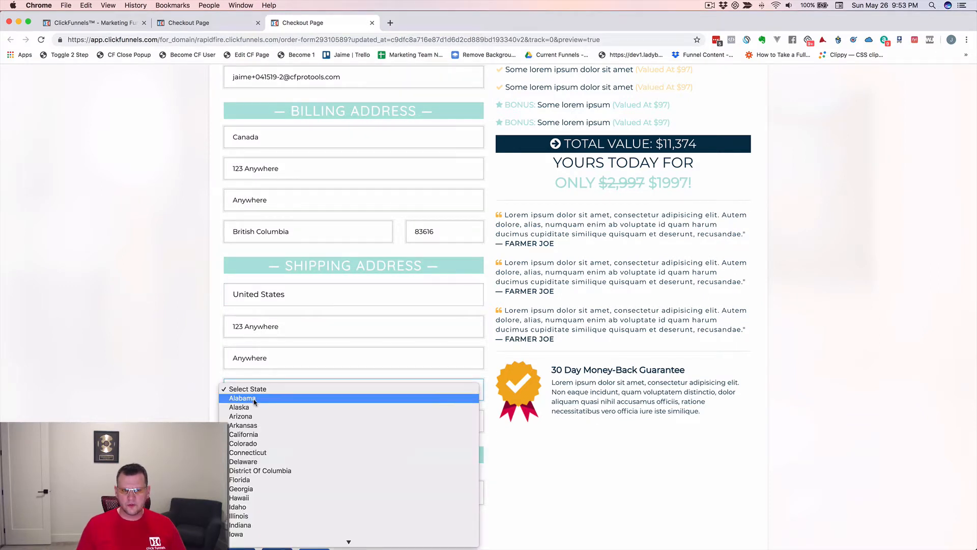
click(152, 381)
click(157, 367)
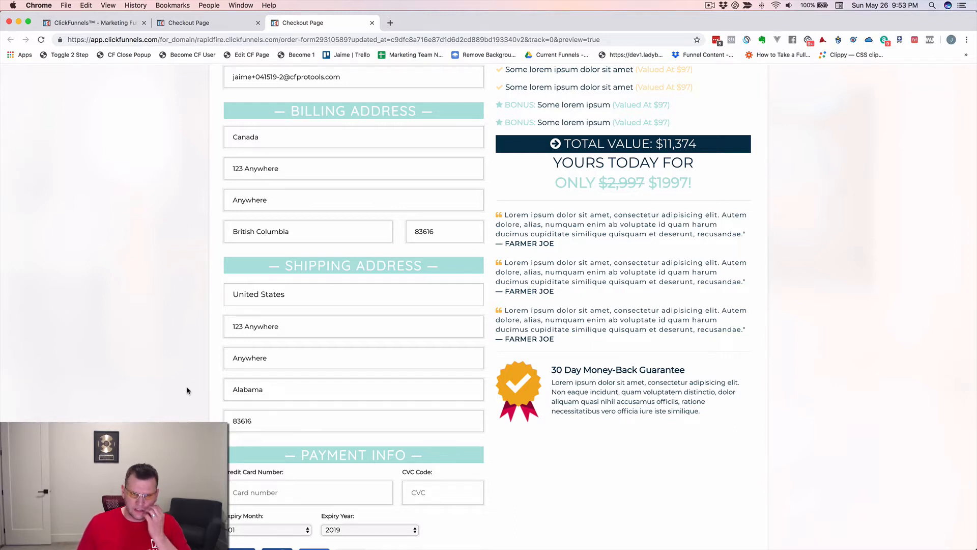
scroll(187, 389, up, 1)
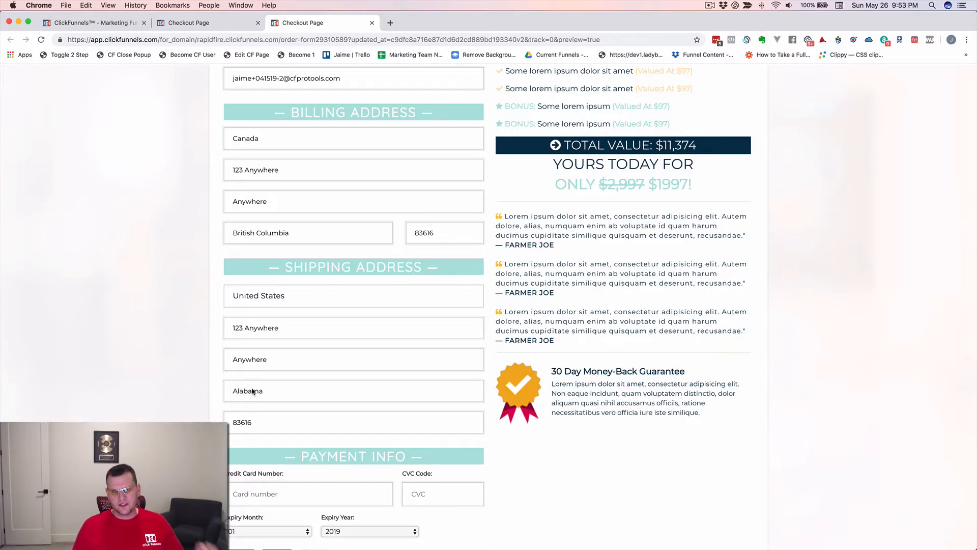
scroll(270, 275, down, 1)
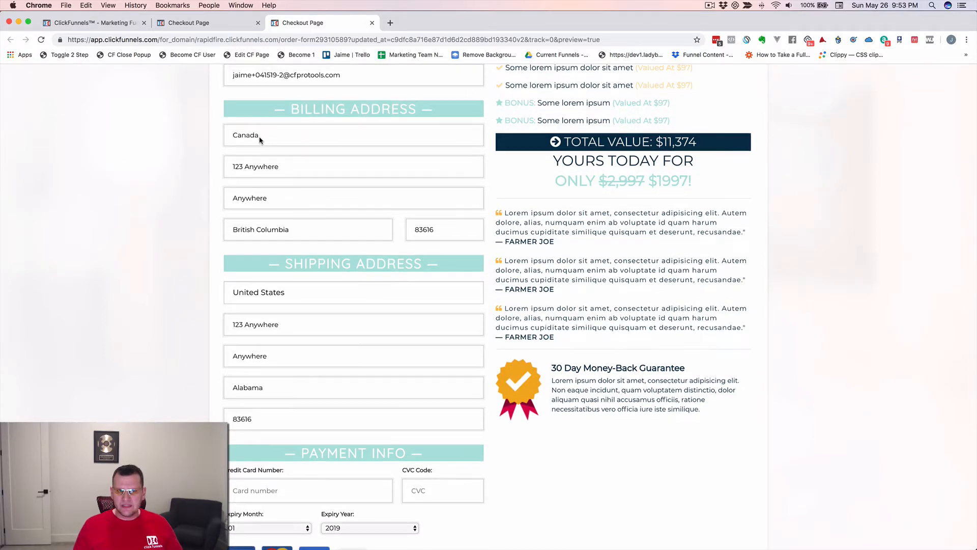
scroll(259, 140, down, 1)
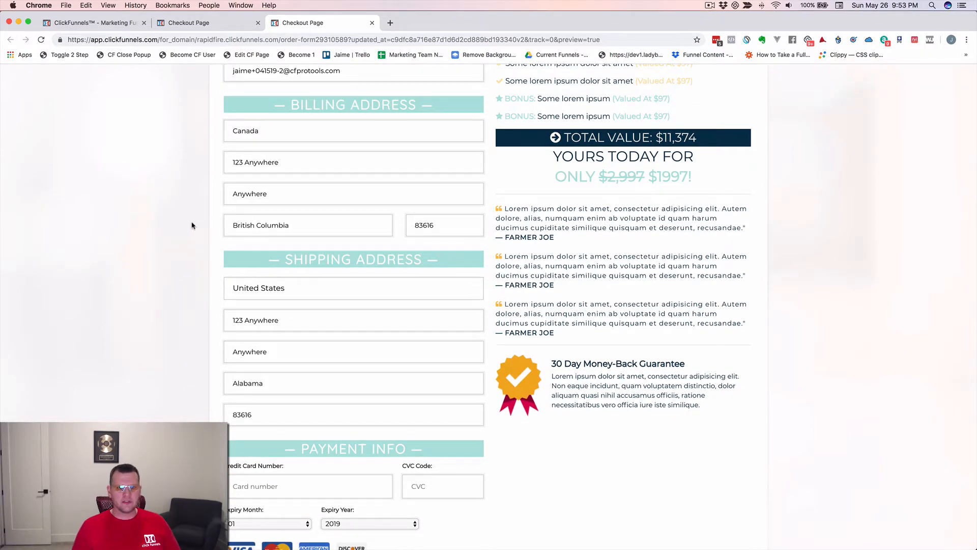
- Open the Order Form step's control page in the editor and close the two leftover Checkout Page tabs
click(121, 25)
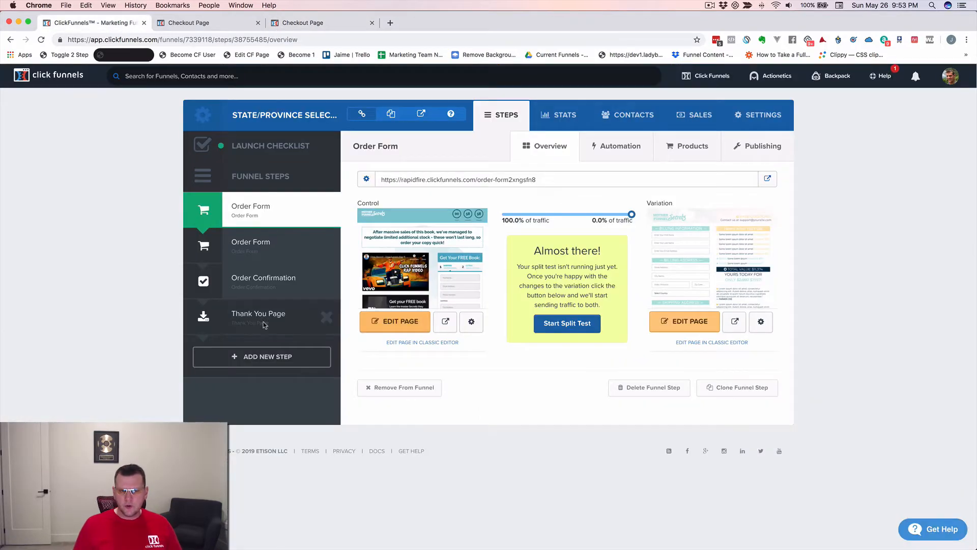
click(393, 321)
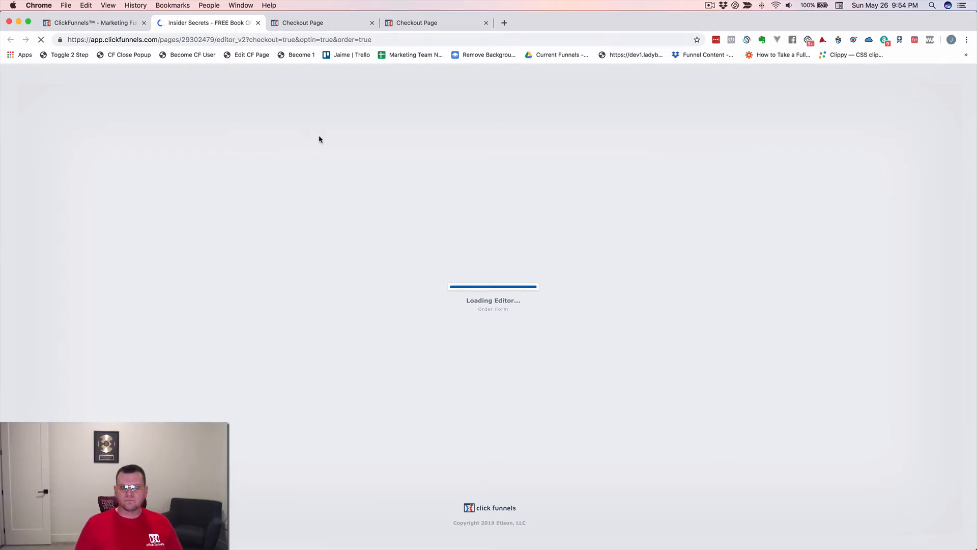
click(486, 22)
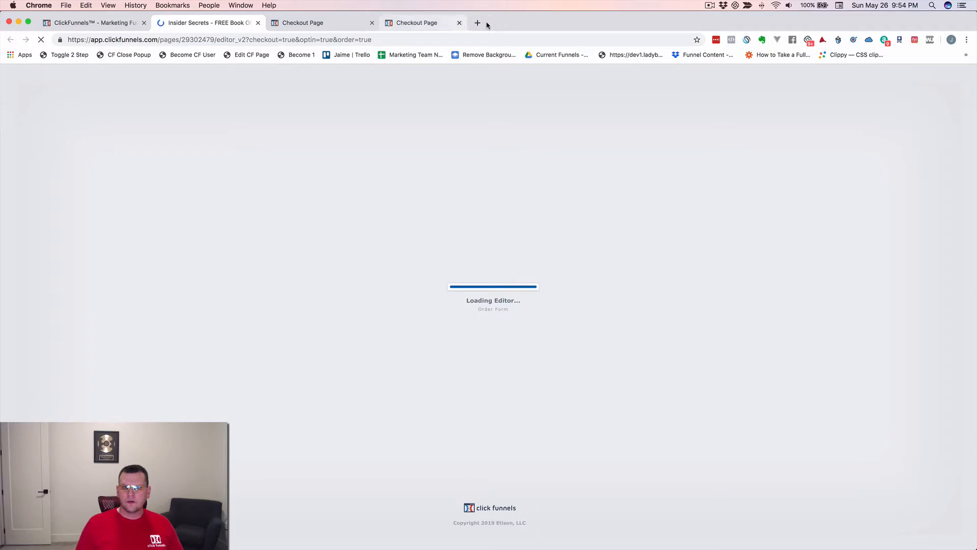
click(372, 23)
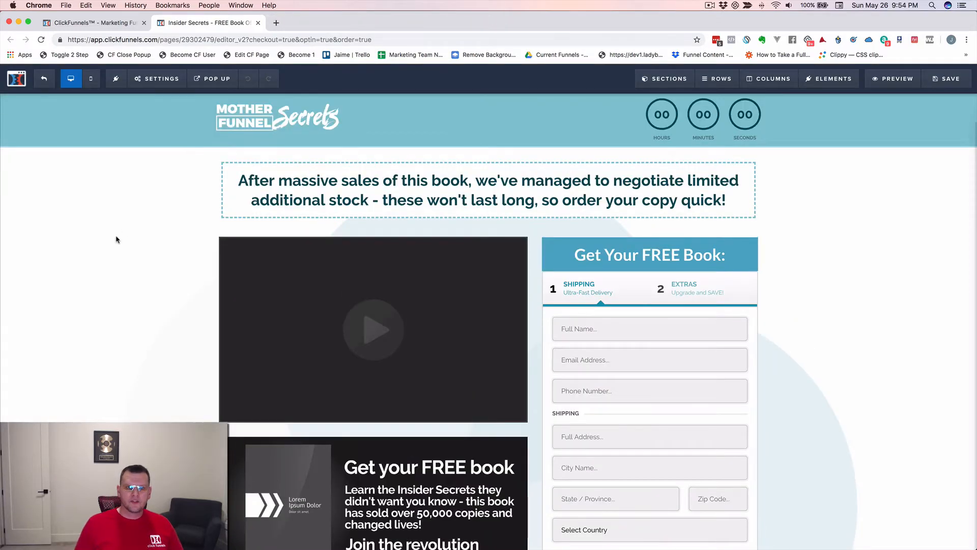
scroll(559, 377, down, 3)
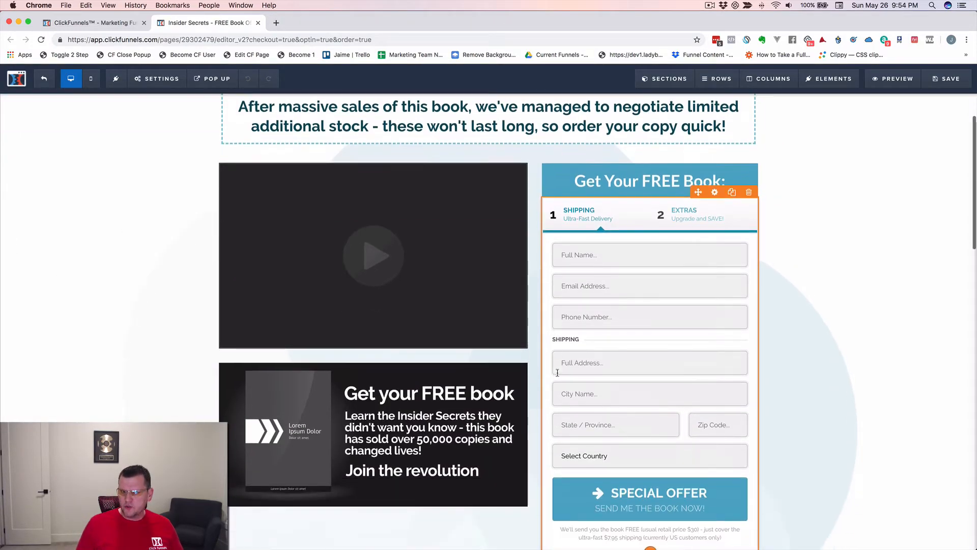
scroll(558, 372, down, 1)
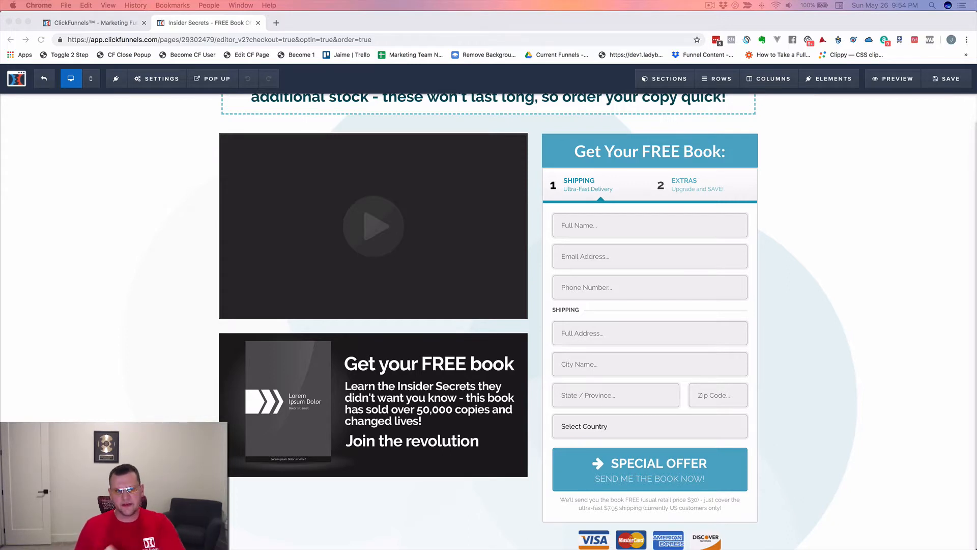
- Paste the copied state/province selector script into the control page's footer tracking code and save the page
click(161, 79)
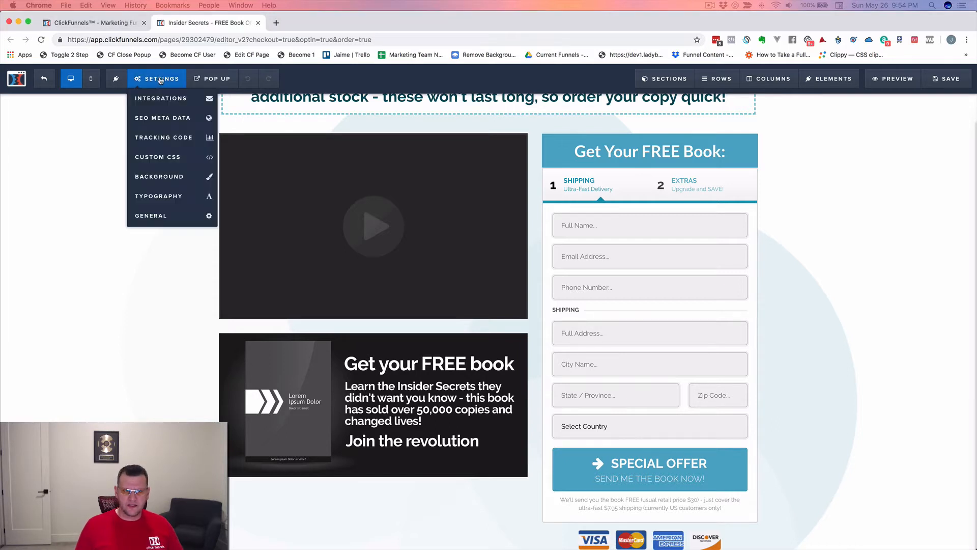
click(169, 137)
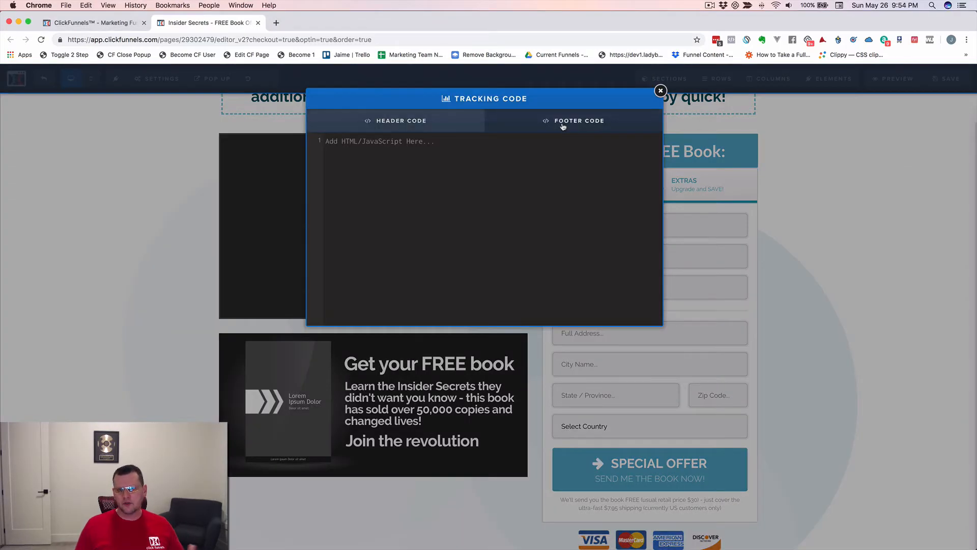
key(super+v)
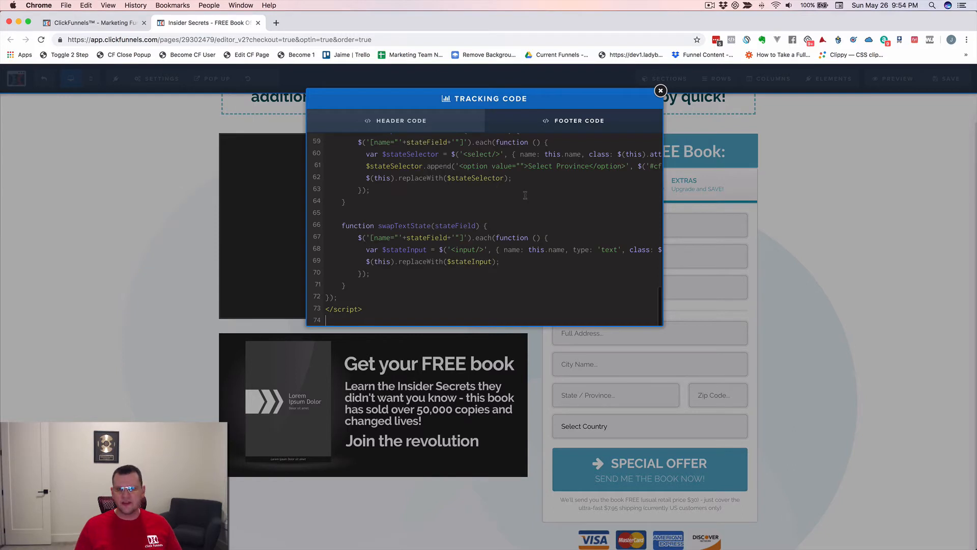
click(786, 155)
click(947, 80)
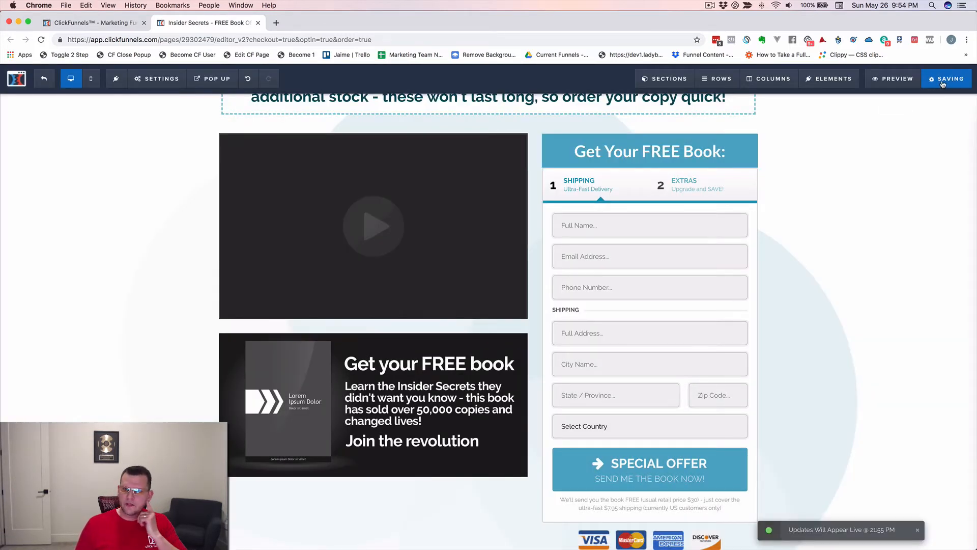
- Preview the saved order page, set the shipping country to United States and check the state choices
click(894, 78)
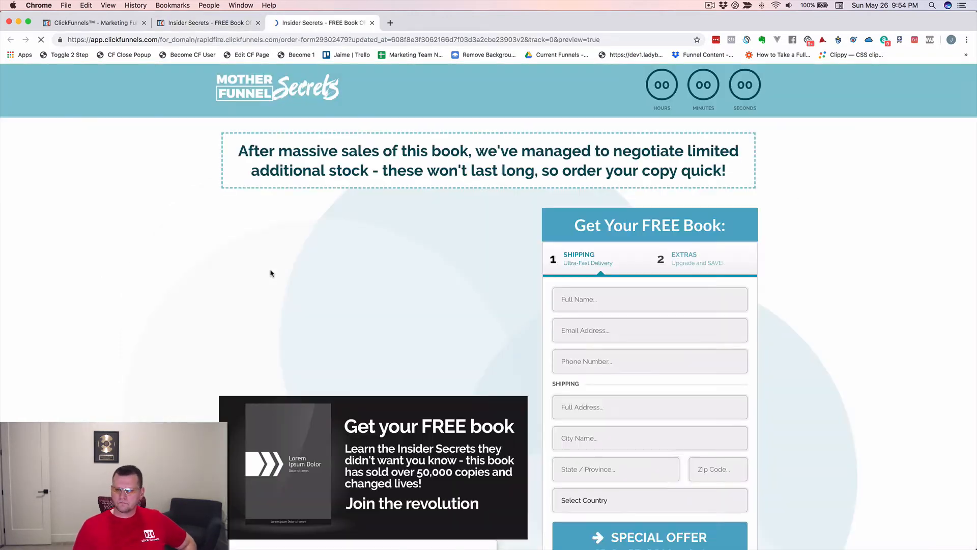
scroll(232, 262, down, 5)
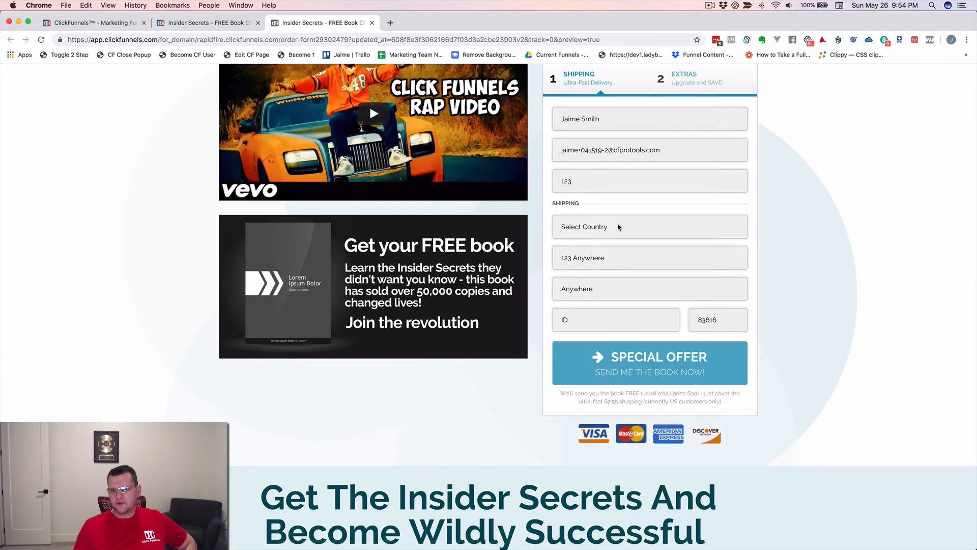
click(594, 228)
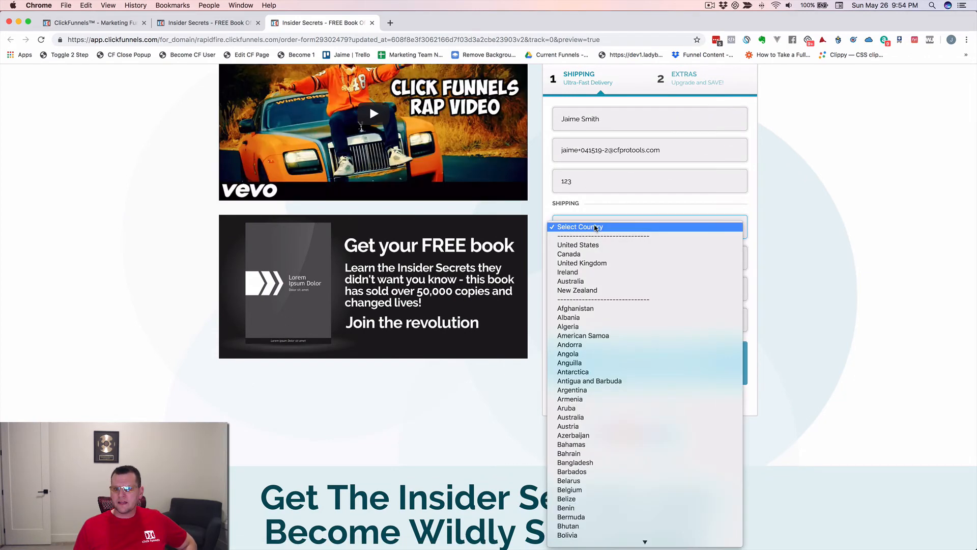
click(587, 246)
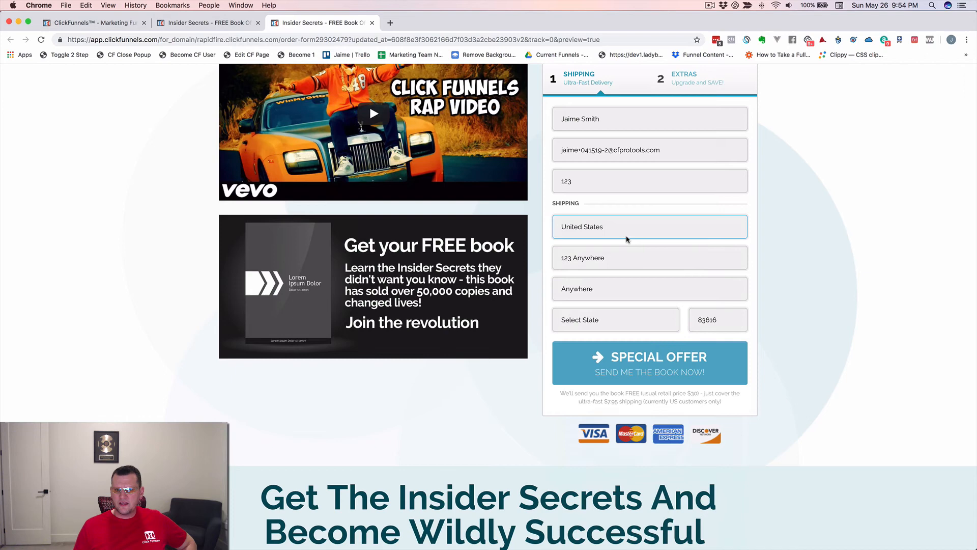
click(587, 326)
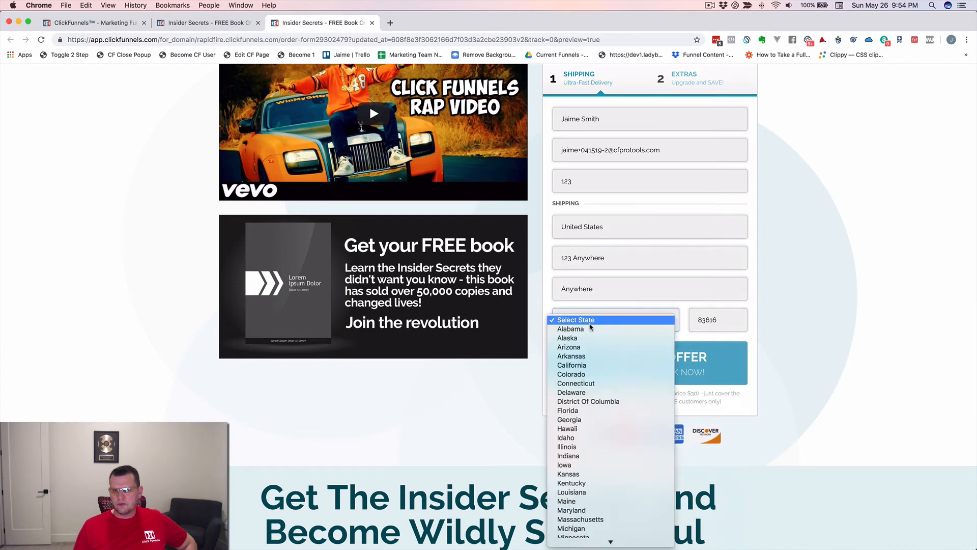
click(525, 413)
- Switch the shipping country to Canada and check the province choices without selecting one
click(584, 231)
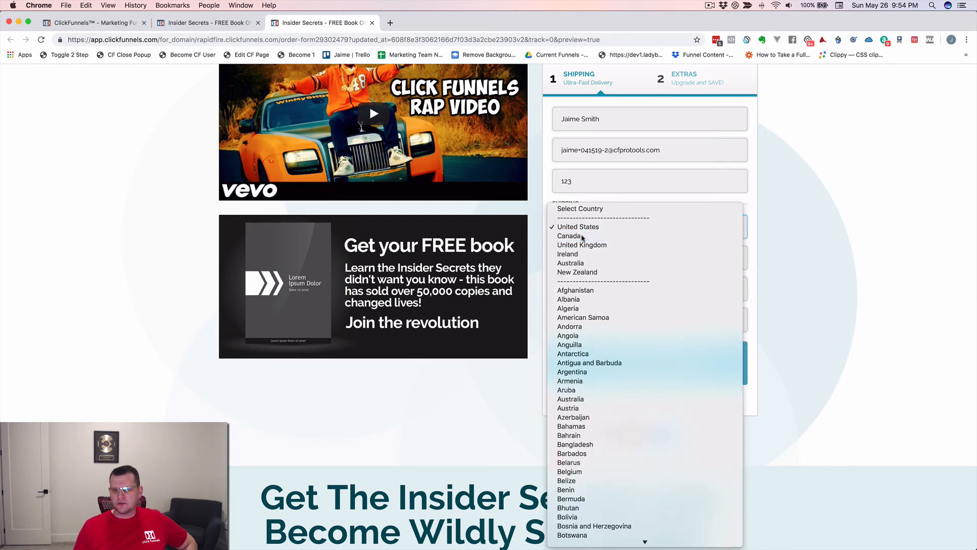
click(584, 236)
click(589, 325)
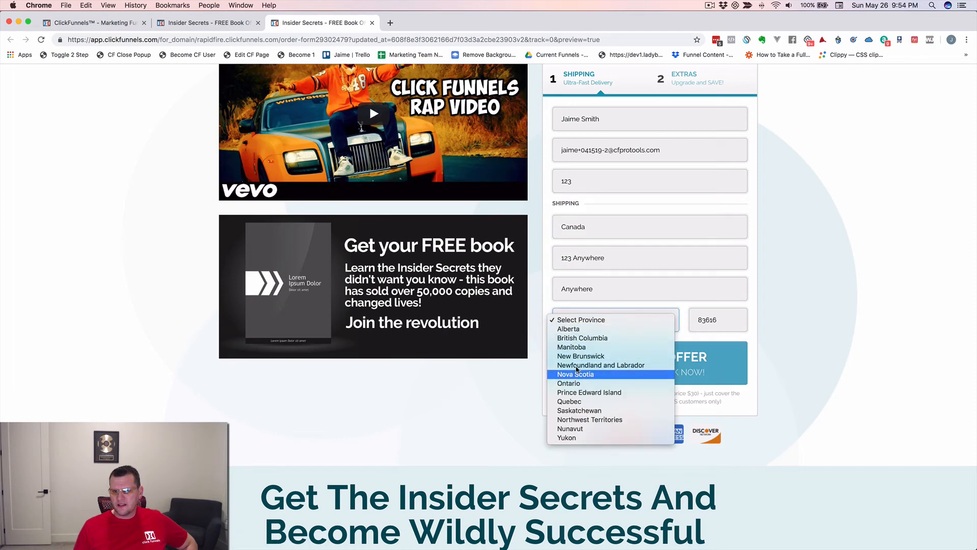
click(500, 392)
- Set the shipping country to United Kingdom and enter the test text "adfjasldfkja" as the state/province
click(600, 227)
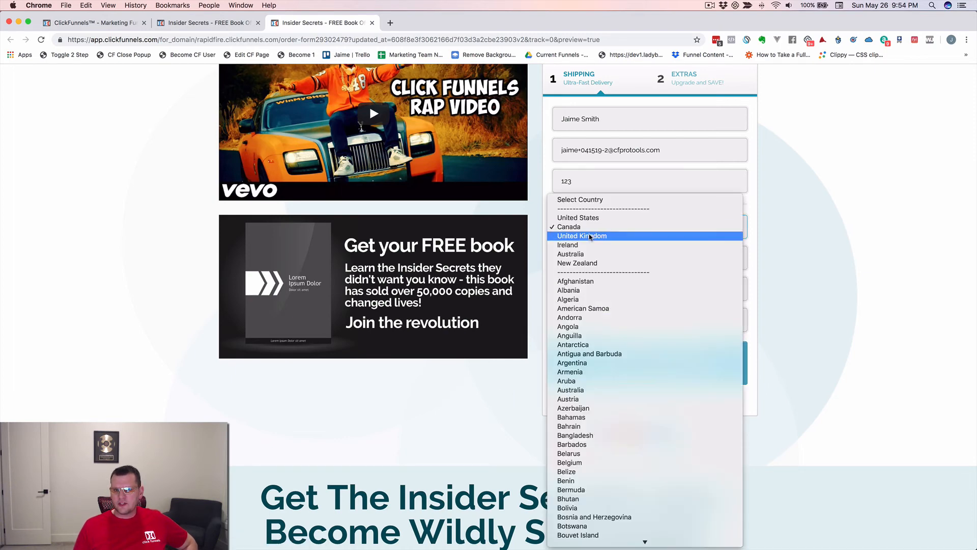
click(589, 236)
click(582, 326)
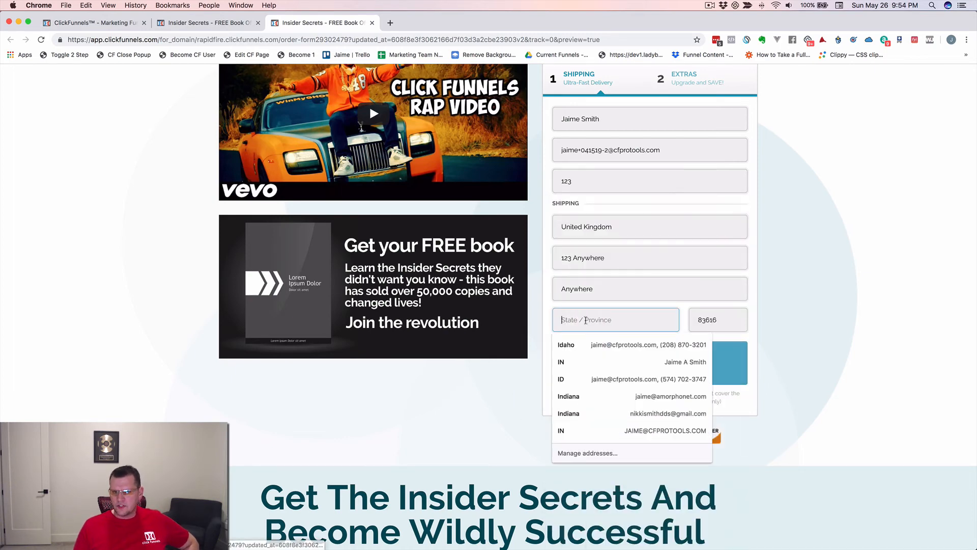
text(adfjasldfkja)
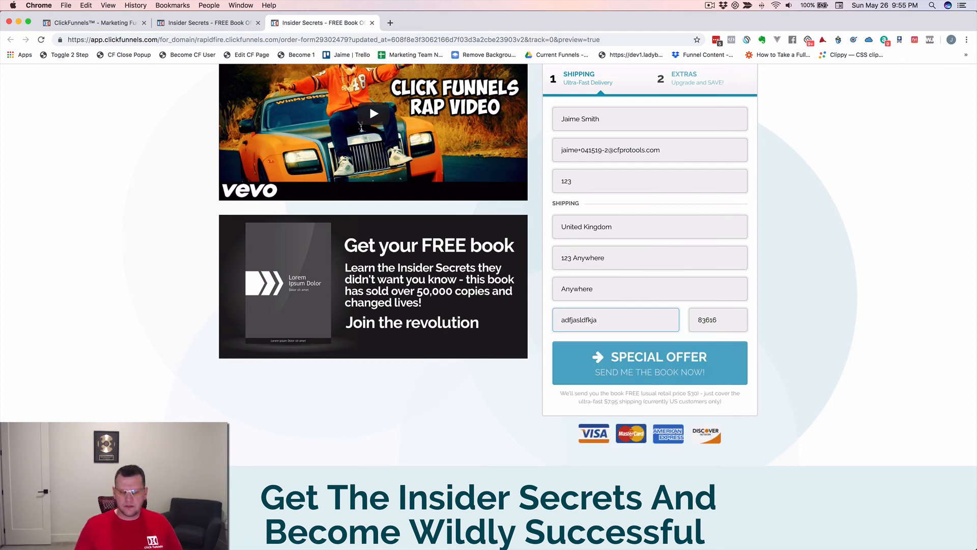
click(796, 338)
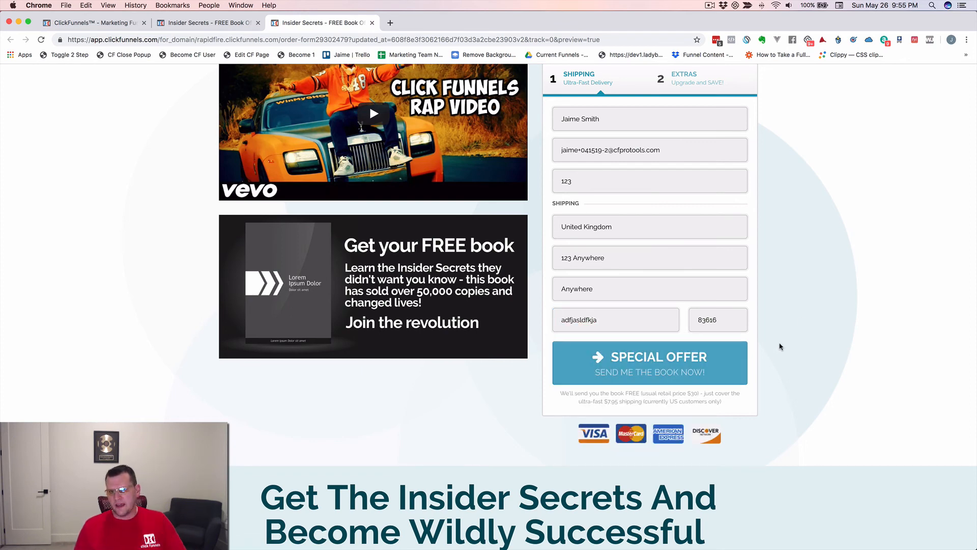